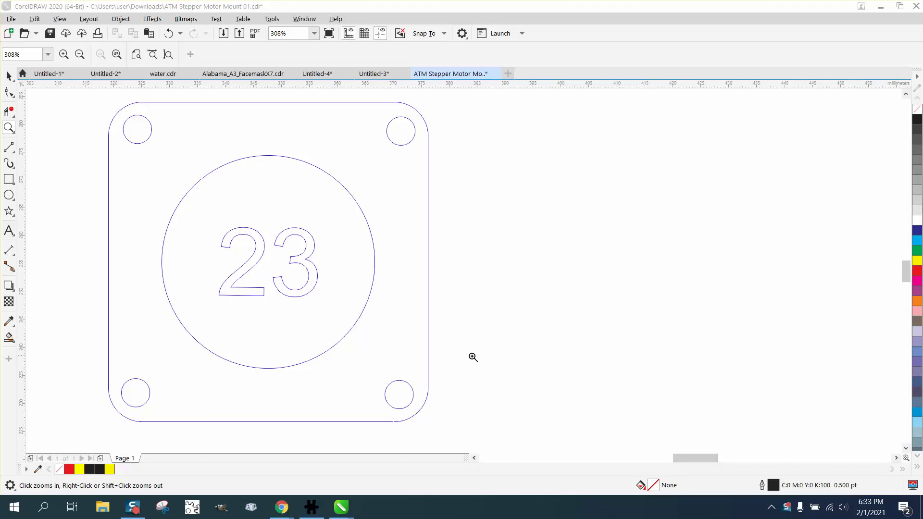
# Zoom in on the motor mount, then zoom out to 150% so the ring also shows.
pyautogui.click(471, 342)
pyautogui.rightClick(466, 340)
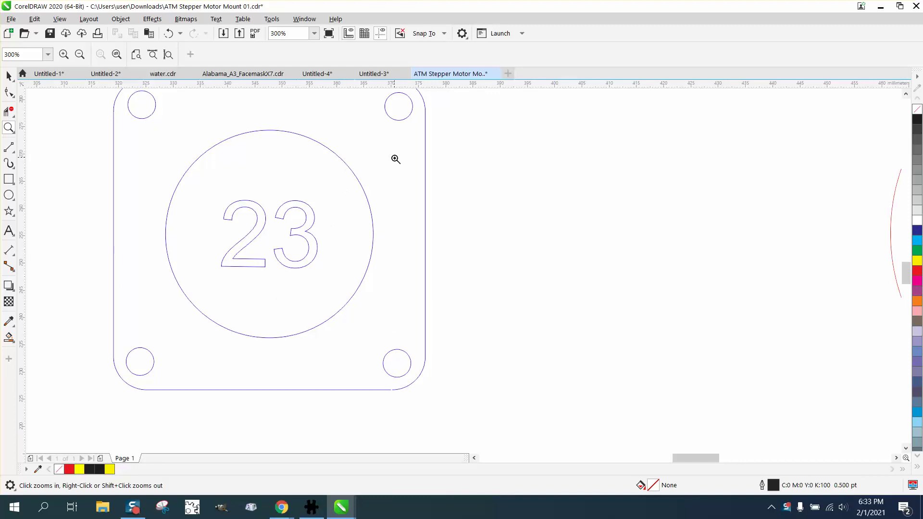
pyautogui.rightClick(417, 176)
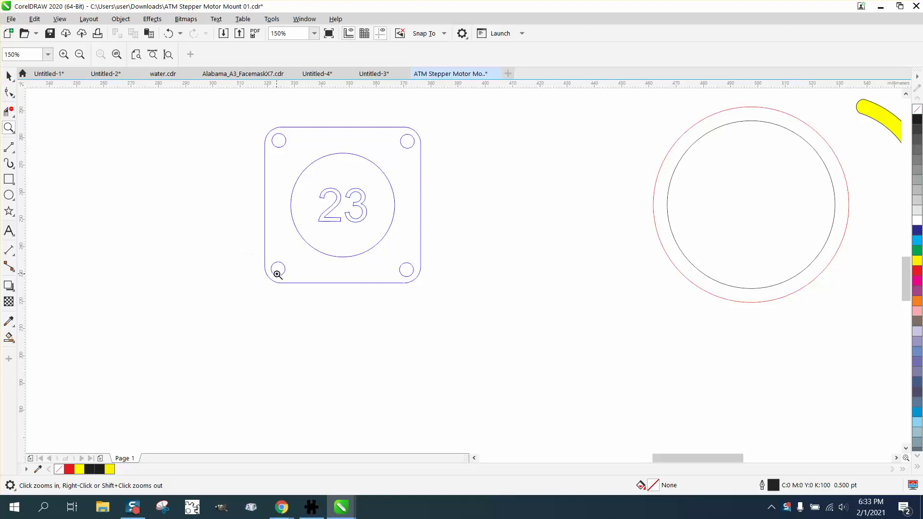
pyautogui.click(9, 76)
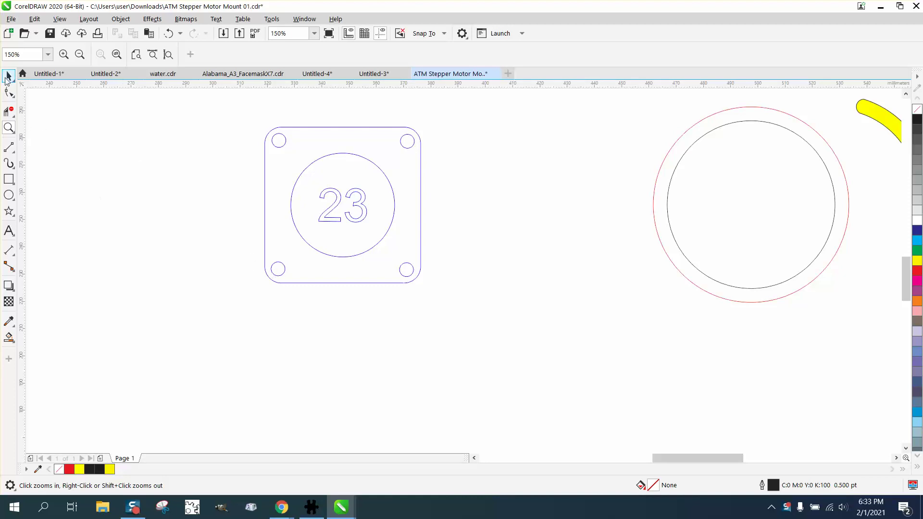
pyautogui.click(265, 154)
pyautogui.click(264, 149)
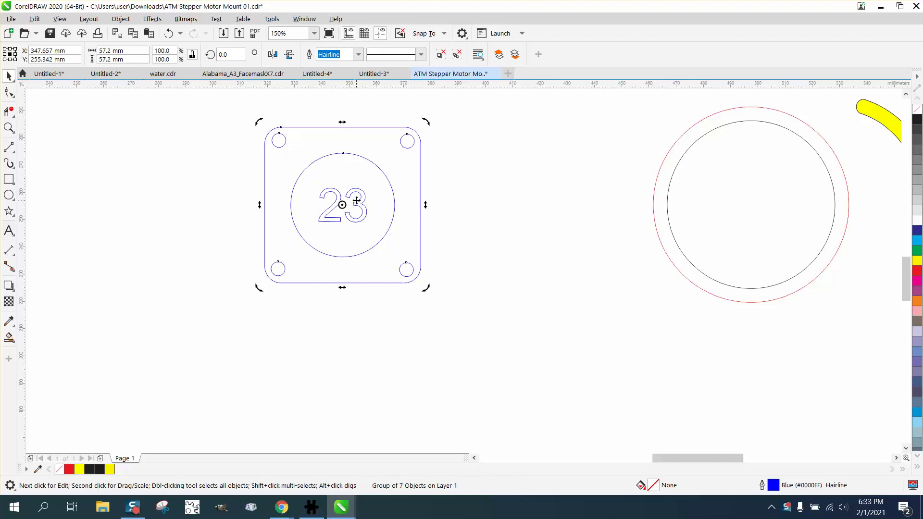
pyautogui.moveTo(343, 205); pyautogui.dragTo(278, 269)
pyautogui.moveTo(429, 124); pyautogui.dragTo(395, 95)
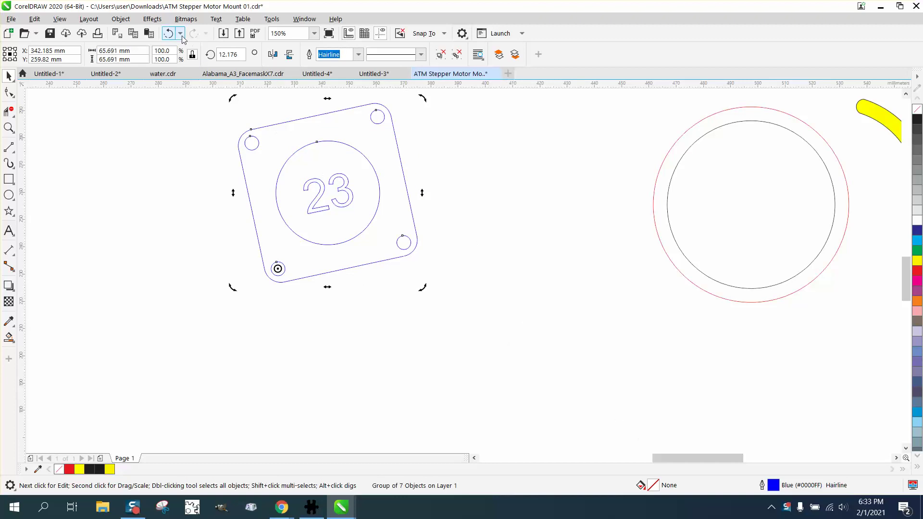
pyautogui.click(168, 33)
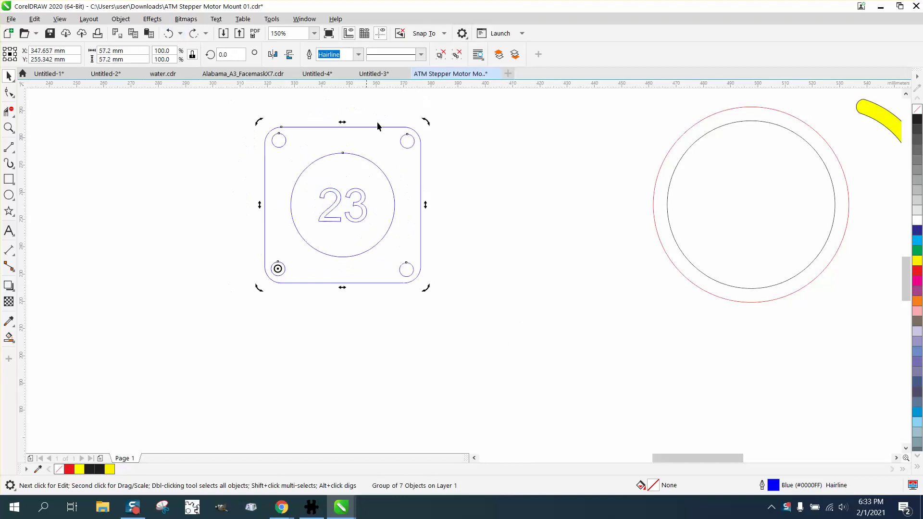
pyautogui.click(452, 176)
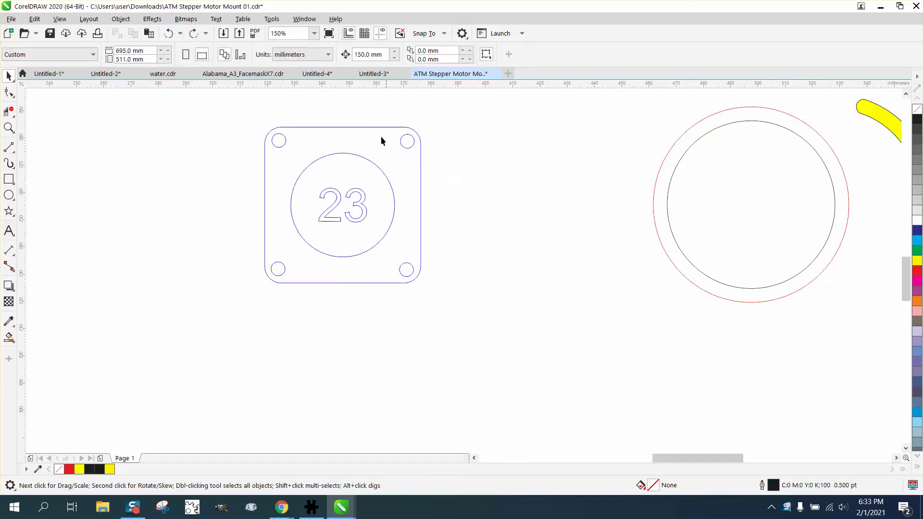
# Ungroup the motor mount via Object > Group > Ungroup and select the top-right bolt hole.
pyautogui.click(354, 127)
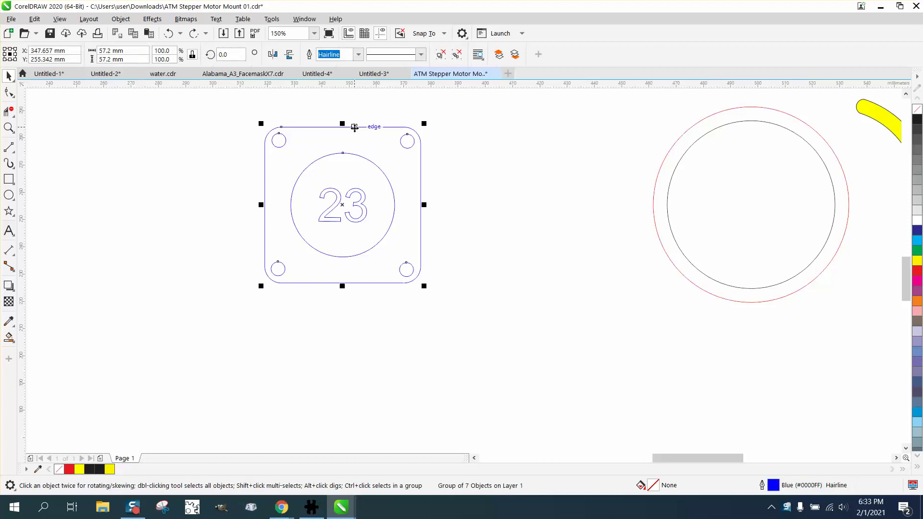
pyautogui.click(466, 141)
pyautogui.click(404, 147)
pyautogui.click(121, 19)
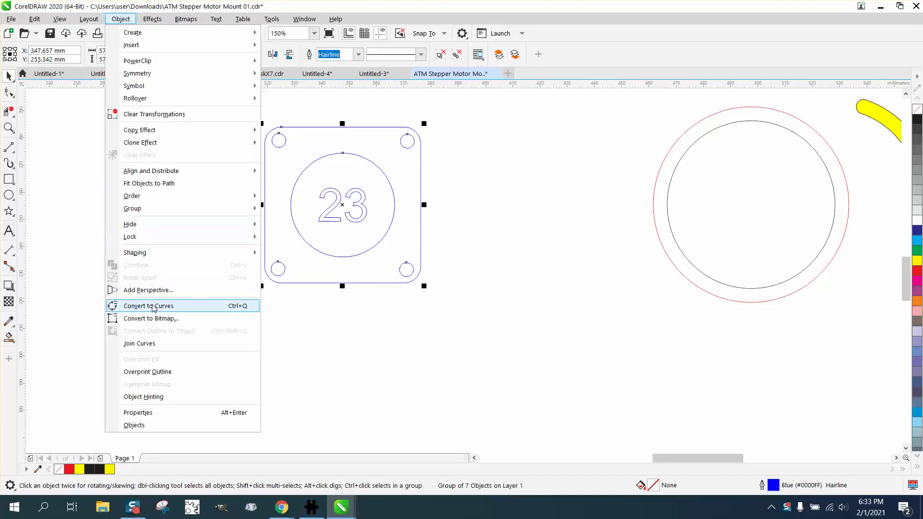
pyautogui.moveTo(153, 208)
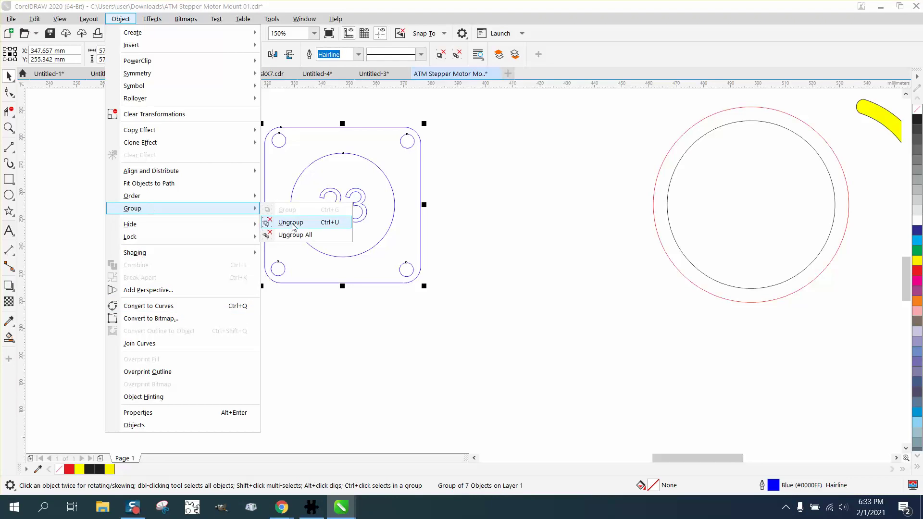
pyautogui.click(292, 223)
pyautogui.moveTo(395, 112); pyautogui.dragTo(424, 158)
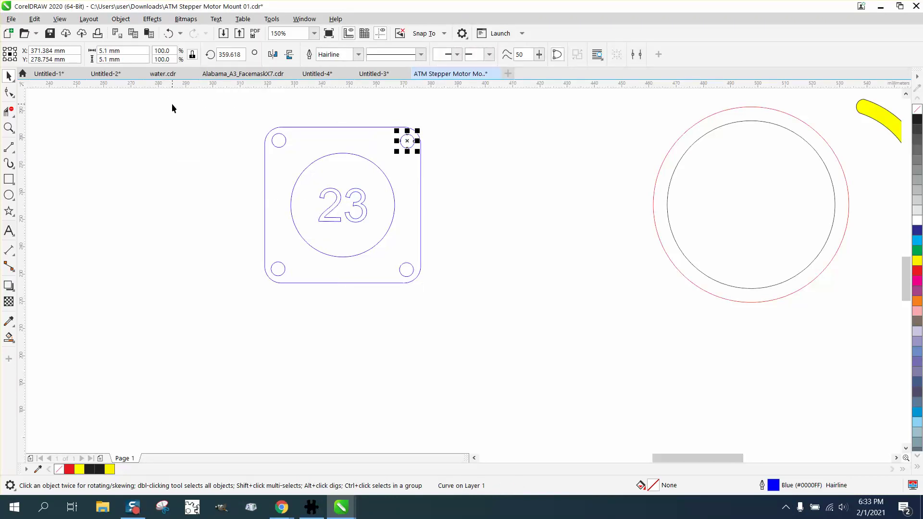
# Centre the 71.769 mm contour ring on the mount with P, checking the top-right corner up close.
pyautogui.click(689, 150)
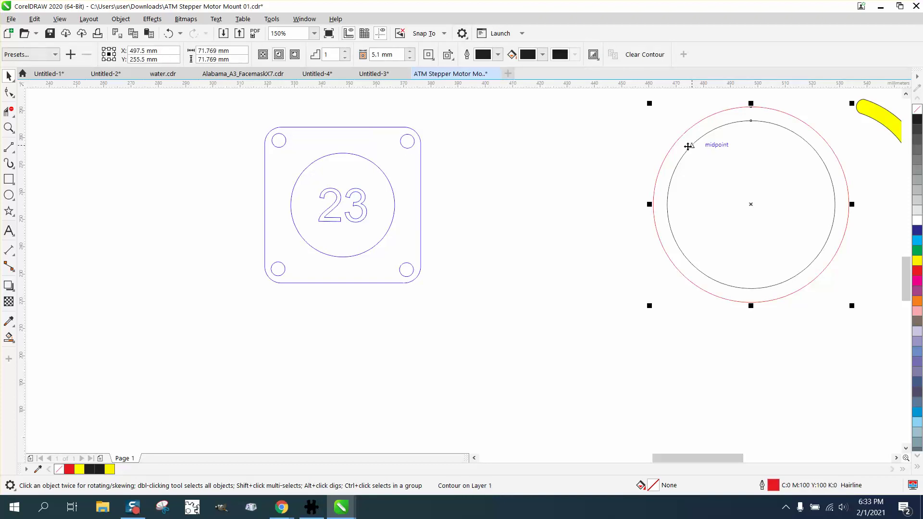
pyautogui.press('p')
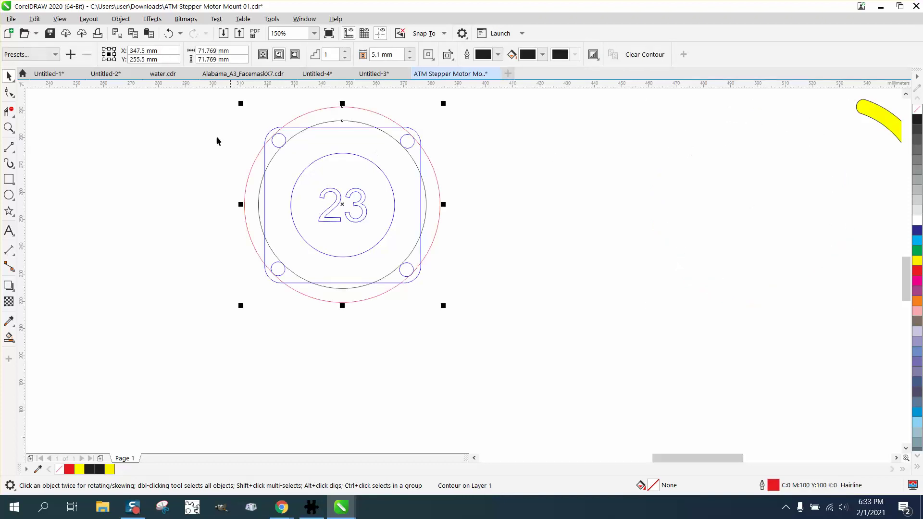
pyautogui.click(8, 127)
pyautogui.moveTo(378, 116); pyautogui.dragTo(461, 177)
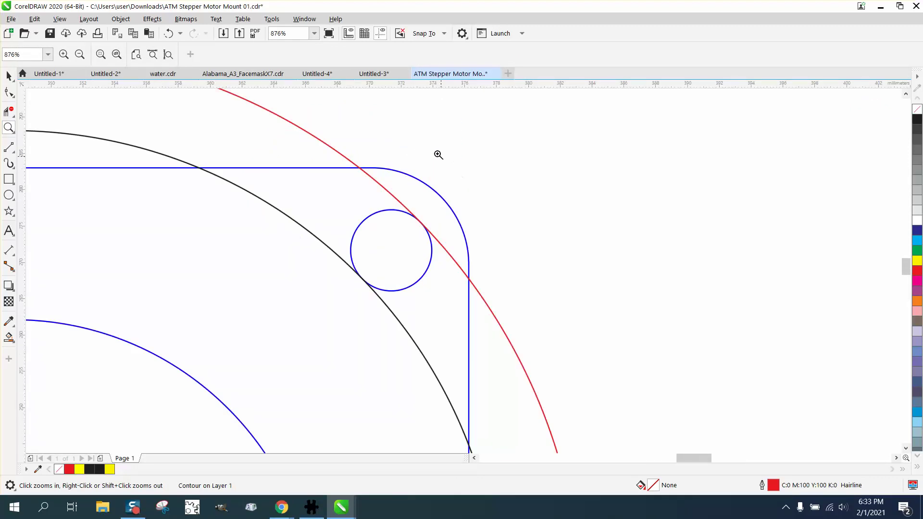
pyautogui.rightClick(438, 153)
pyautogui.click(9, 76)
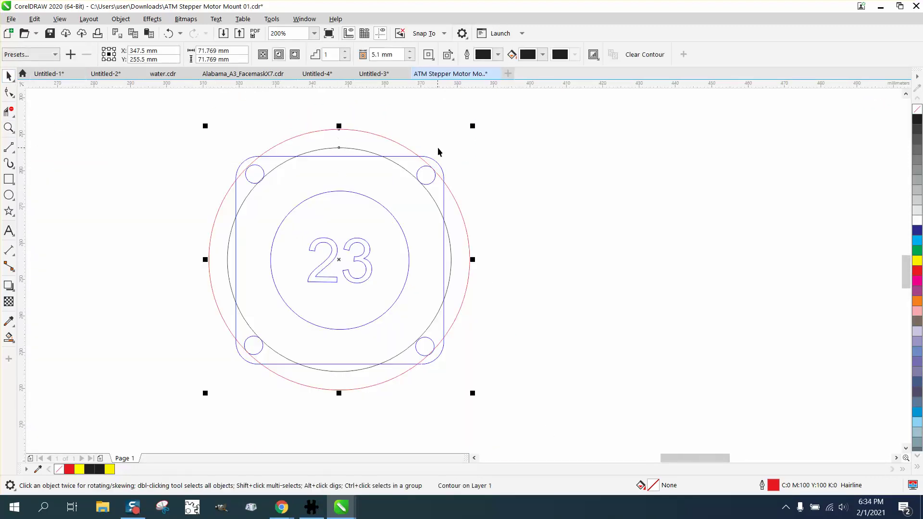
pyautogui.click(454, 161)
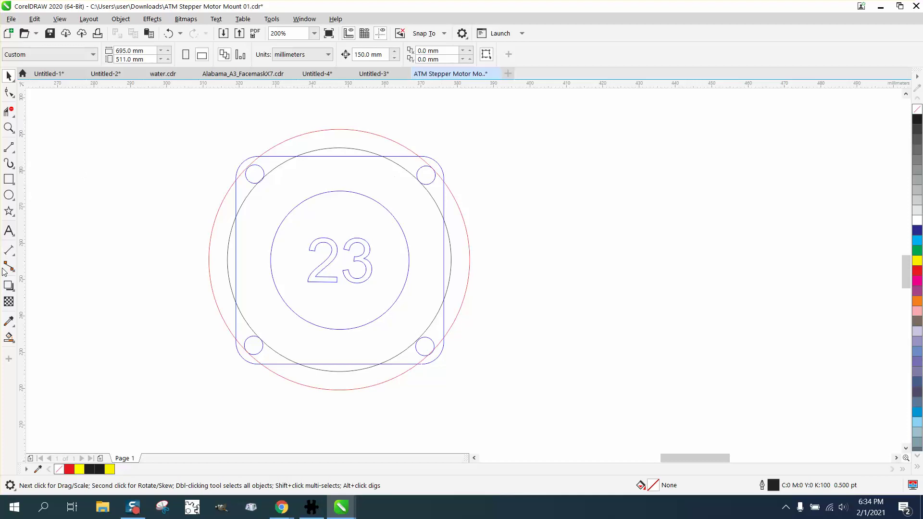
# Set the nudge distance to 80 mm, after undoing a trial yellow fill.
pyautogui.click(9, 338)
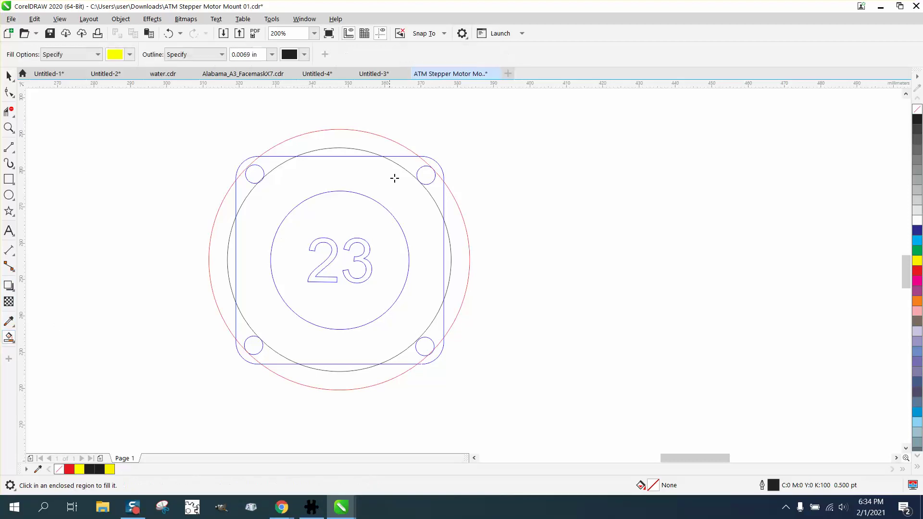
pyautogui.click(425, 177)
pyautogui.hotkey('ctrl', 'z')
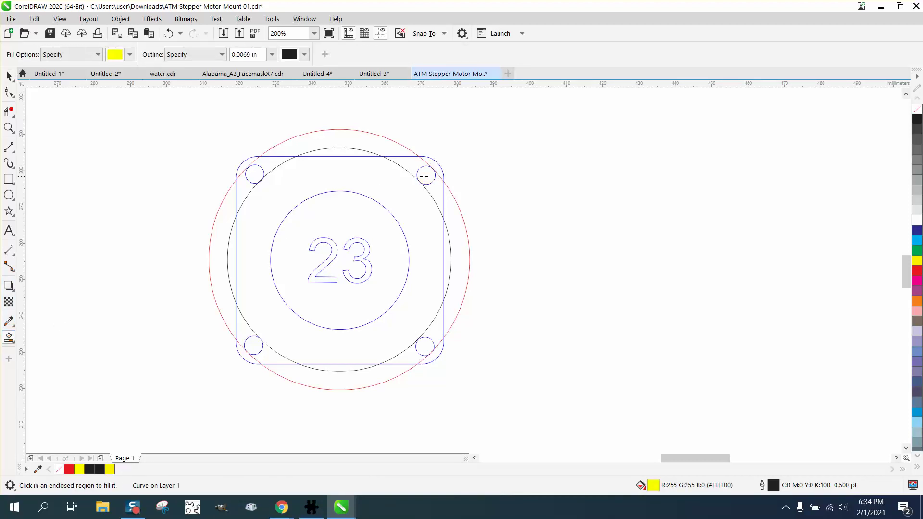
pyautogui.press('Escape')
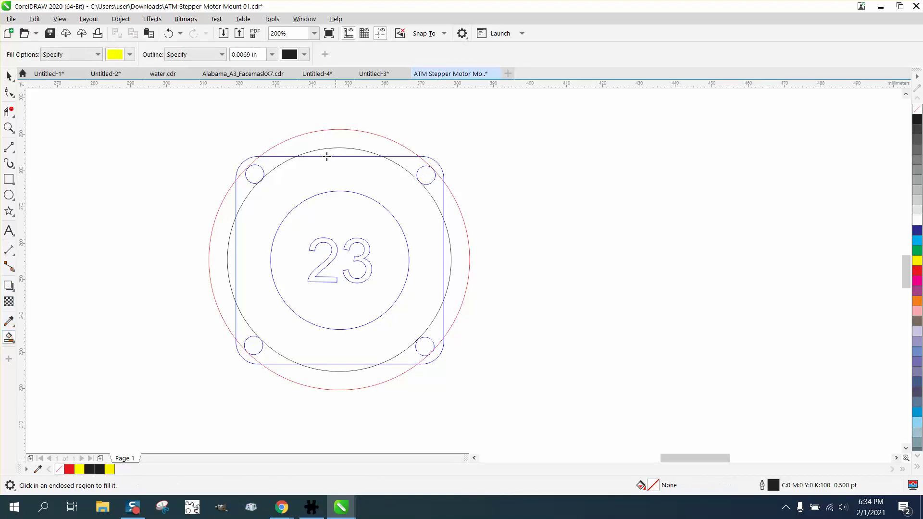
pyautogui.click(9, 75)
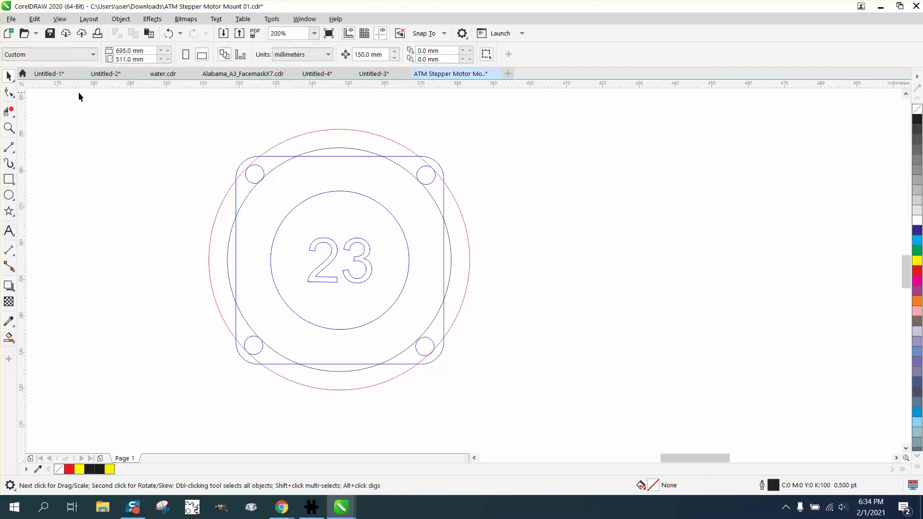
pyautogui.click(365, 54)
pyautogui.moveTo(382, 56); pyautogui.dragTo(332, 60)
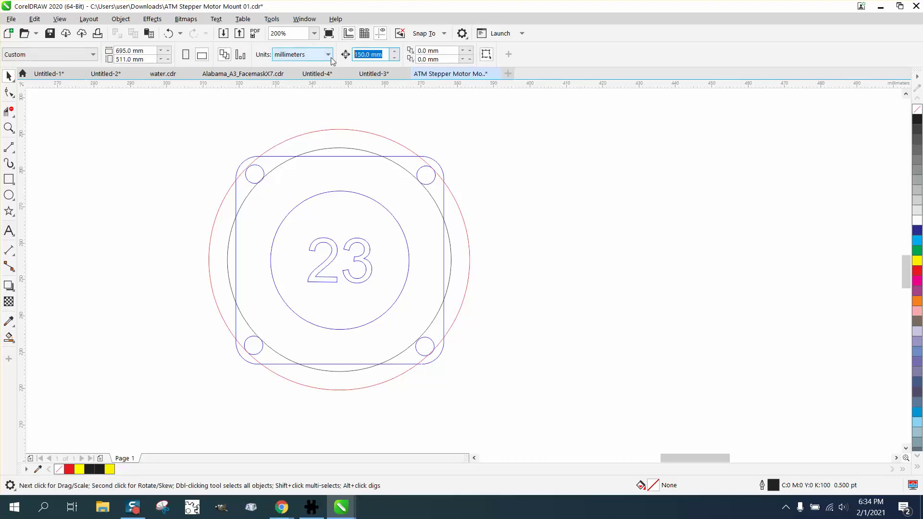
pyautogui.write('80')
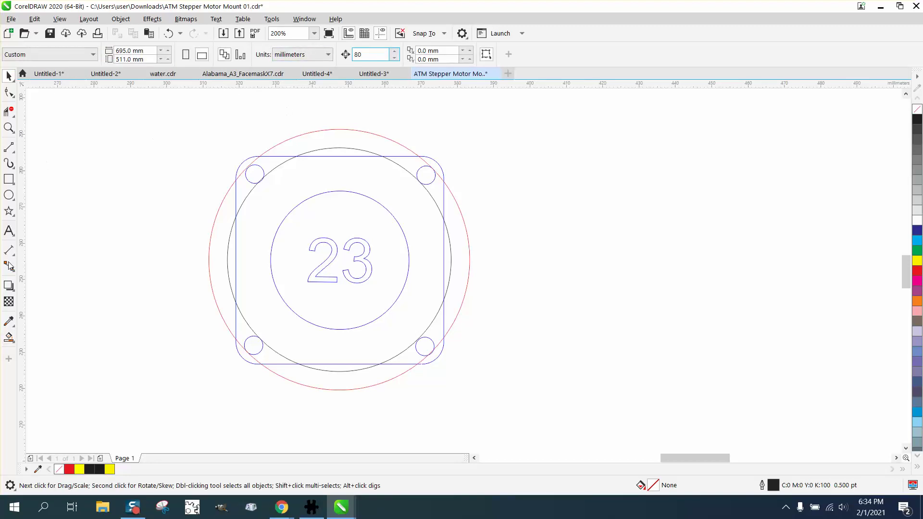
# Smart Fill the top-right bolt hole yellow and nudge the copy 80 mm right.
pyautogui.click(8, 338)
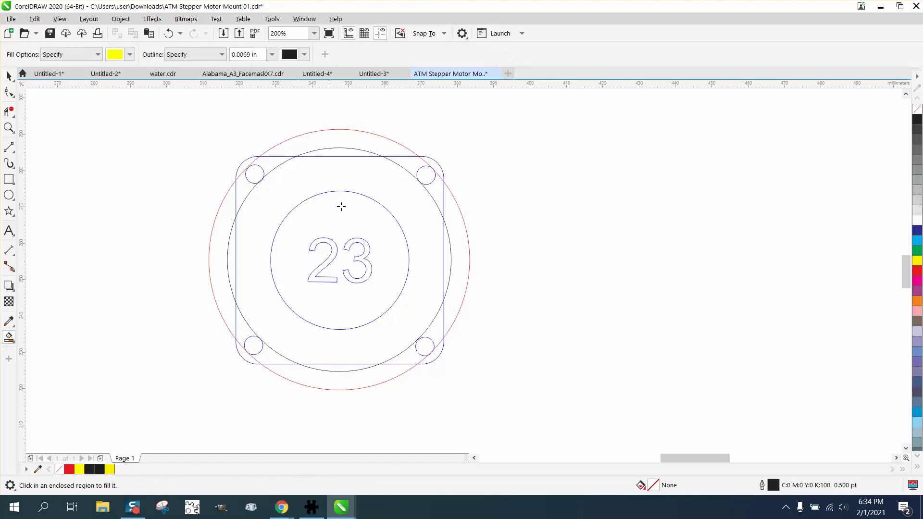
pyautogui.click(427, 172)
pyautogui.press('Right')
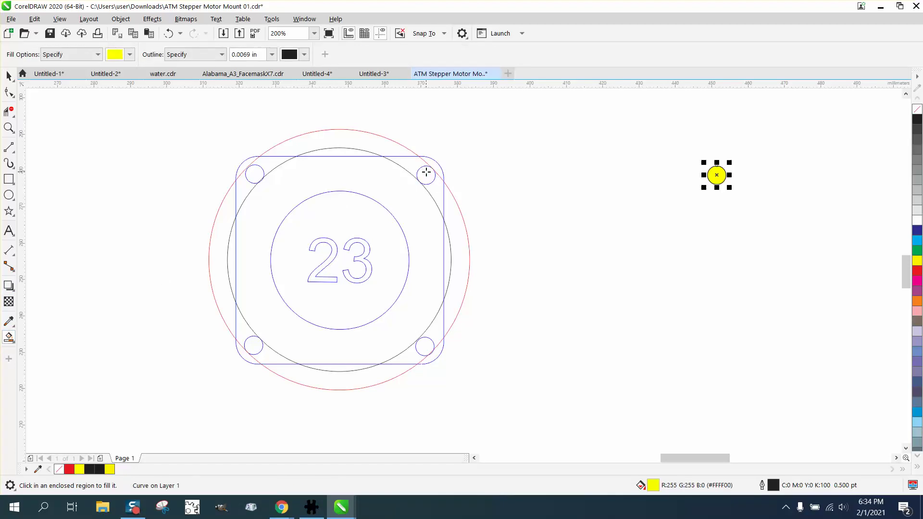
# Undo the plate's earlier rotation around the bottom-left hole.
pyautogui.click(9, 76)
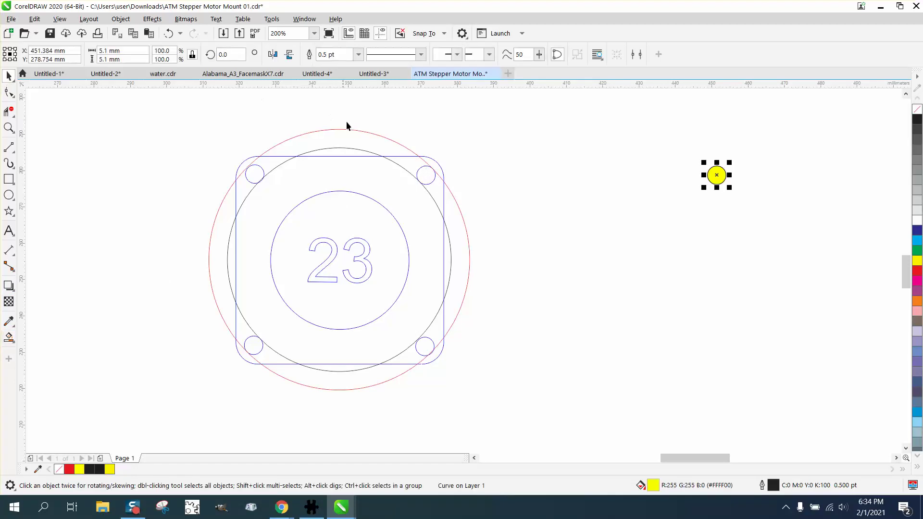
pyautogui.click(434, 165)
pyautogui.click(435, 163)
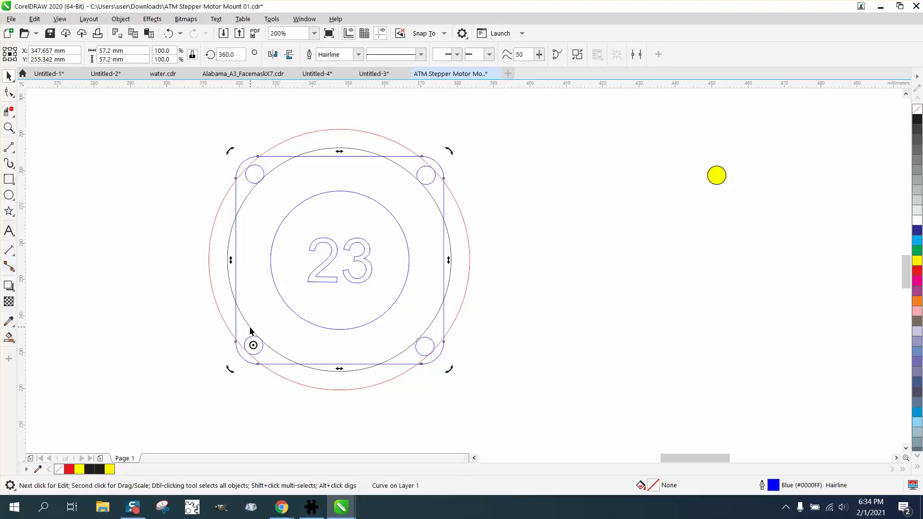
pyautogui.moveTo(448, 151); pyautogui.dragTo(414, 121)
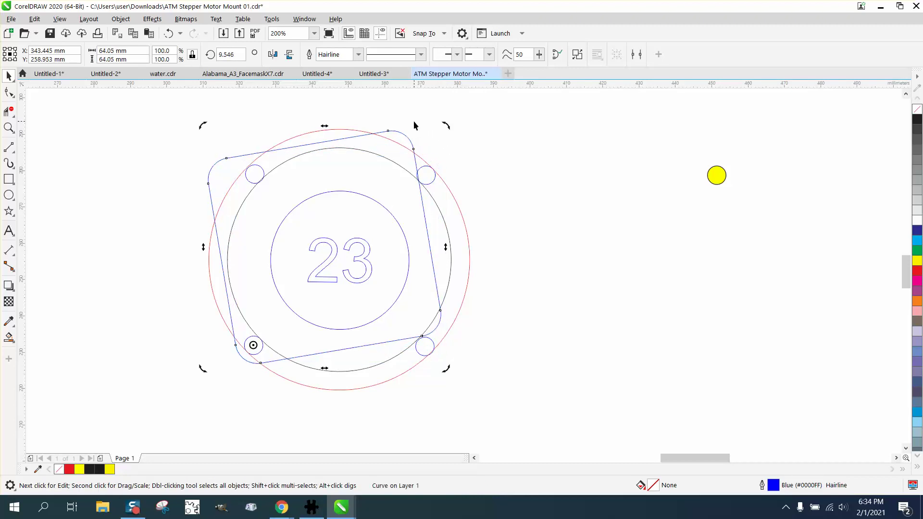
pyautogui.click(163, 33)
# Move the red and black circle pair aside, then back centred over the plate.
pyautogui.click(340, 129)
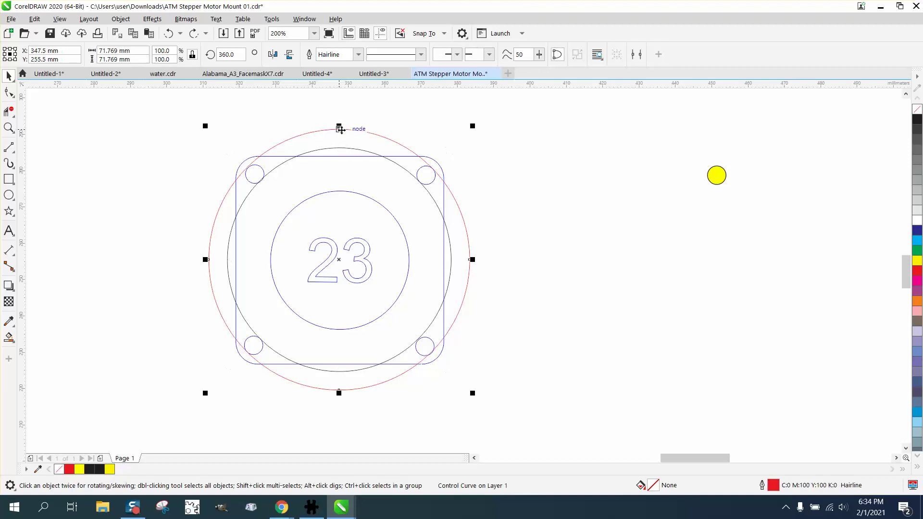
pyautogui.moveTo(340, 129); pyautogui.dragTo(630, 129)
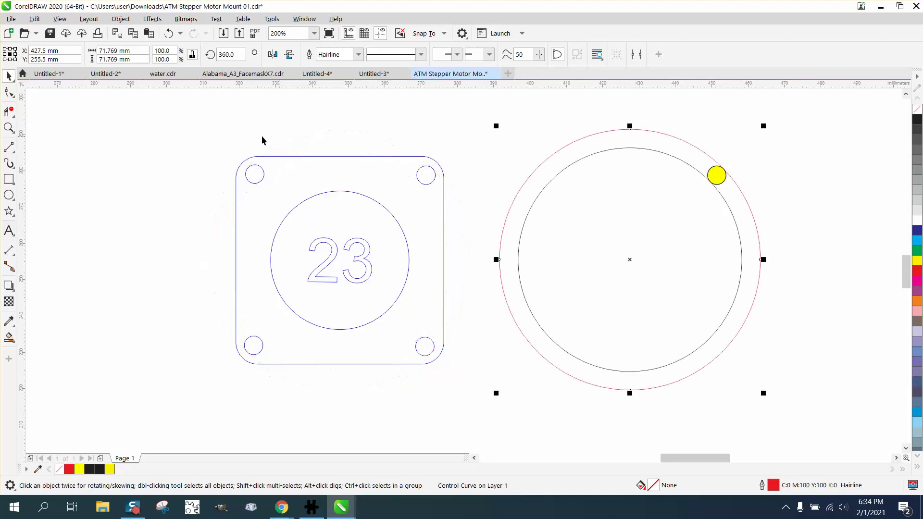
pyautogui.moveTo(190, 149); pyautogui.dragTo(498, 398)
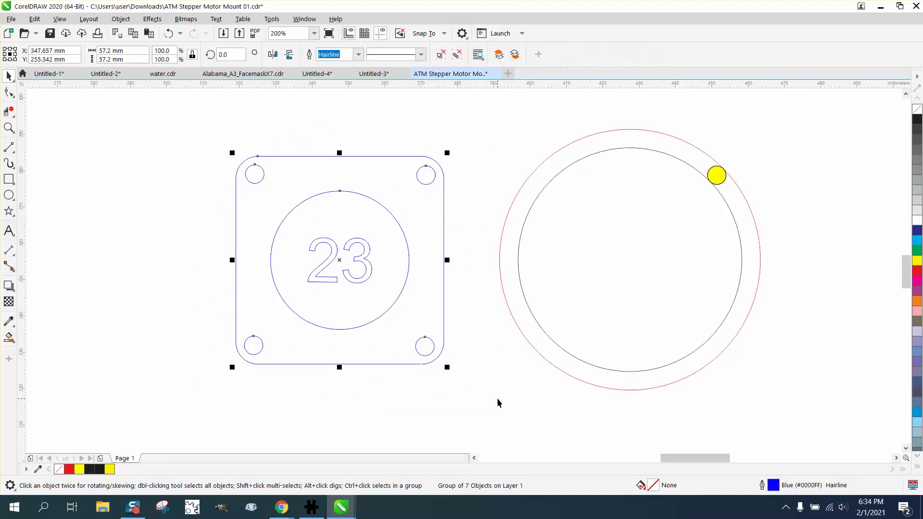
pyautogui.click(513, 326)
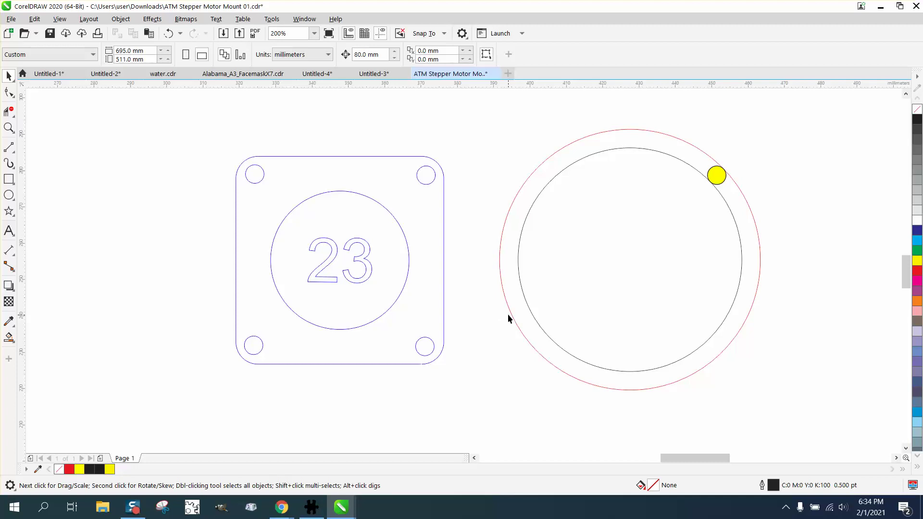
pyautogui.click(514, 313)
pyautogui.hotkey('shift', 'Left')
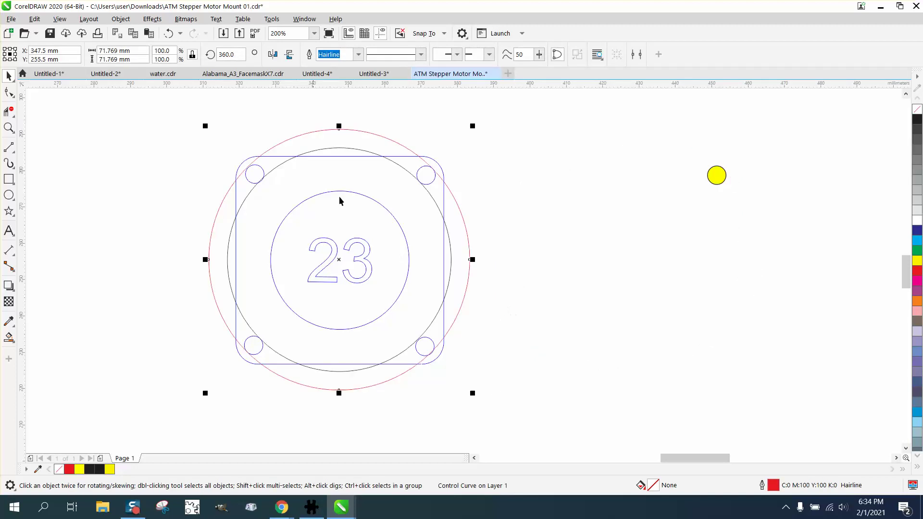
# Rotate the plate about 11.6° around its bottom-left bolt hole.
pyautogui.click(436, 165)
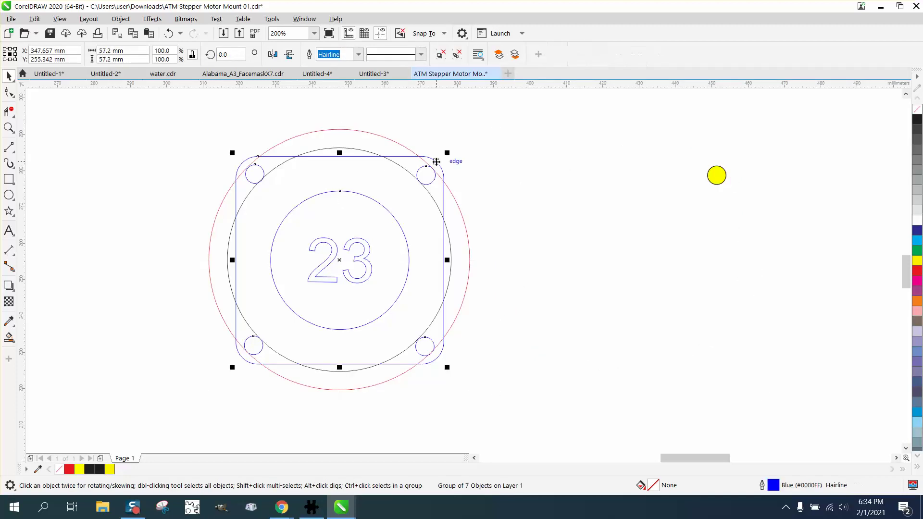
pyautogui.click(435, 163)
pyautogui.moveTo(339, 260); pyautogui.dragTo(253, 346)
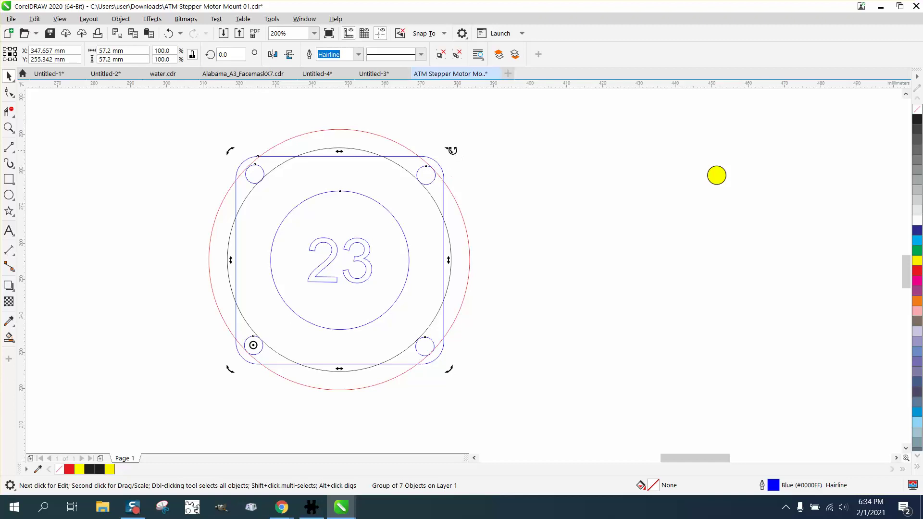
pyautogui.moveTo(449, 150); pyautogui.dragTo(406, 115)
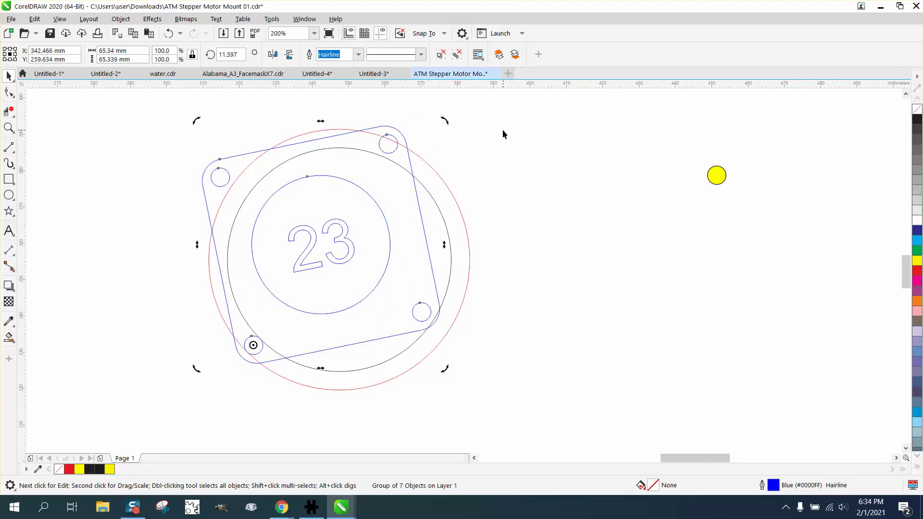
# Nudge the circle pair 80 mm right and place a yellow copy of the top-right hole on the ring.
pyautogui.click(437, 178)
pyautogui.press('Right')
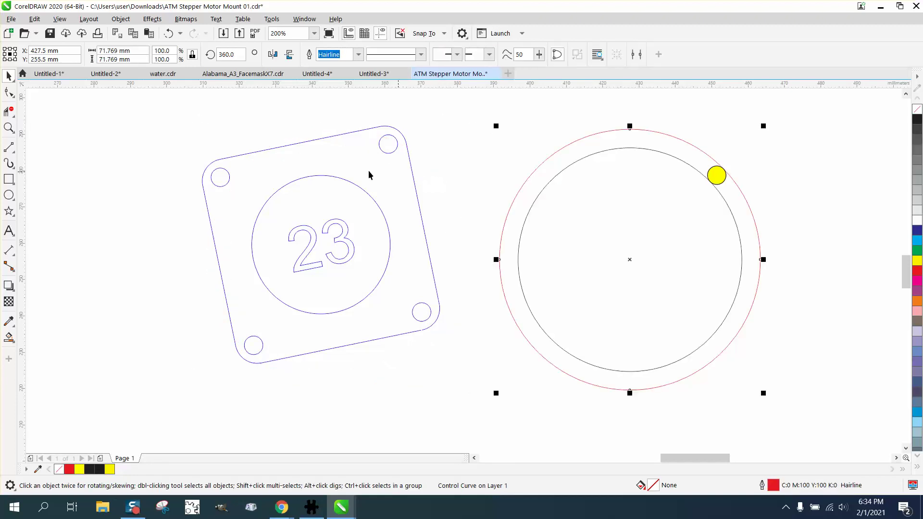
pyautogui.click(9, 337)
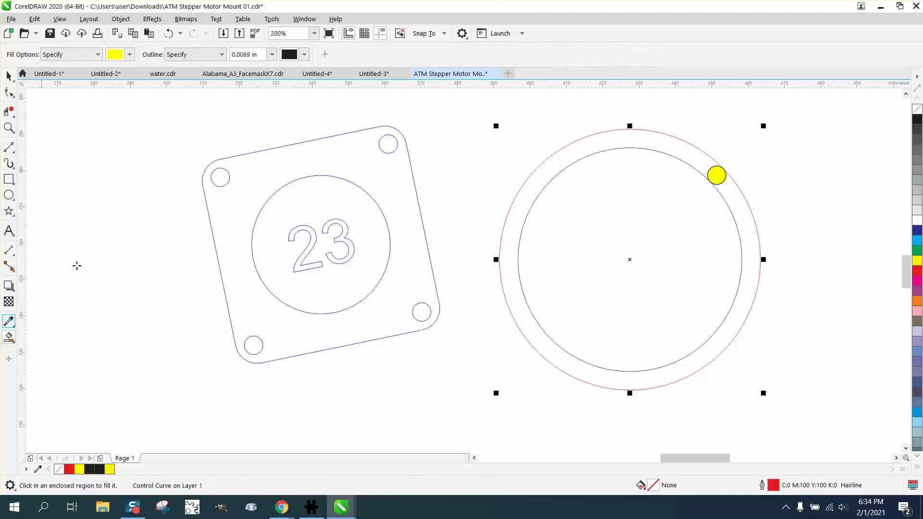
pyautogui.click(388, 145)
pyautogui.press('Right')
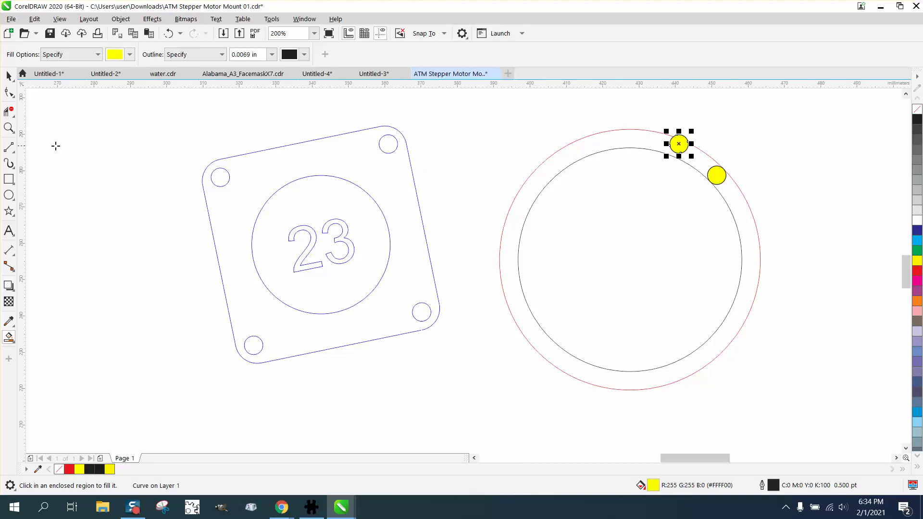
# Zoom in on the two yellow circles and put the red control curve in rotation mode.
pyautogui.click(8, 127)
pyautogui.moveTo(611, 119); pyautogui.dragTo(804, 245)
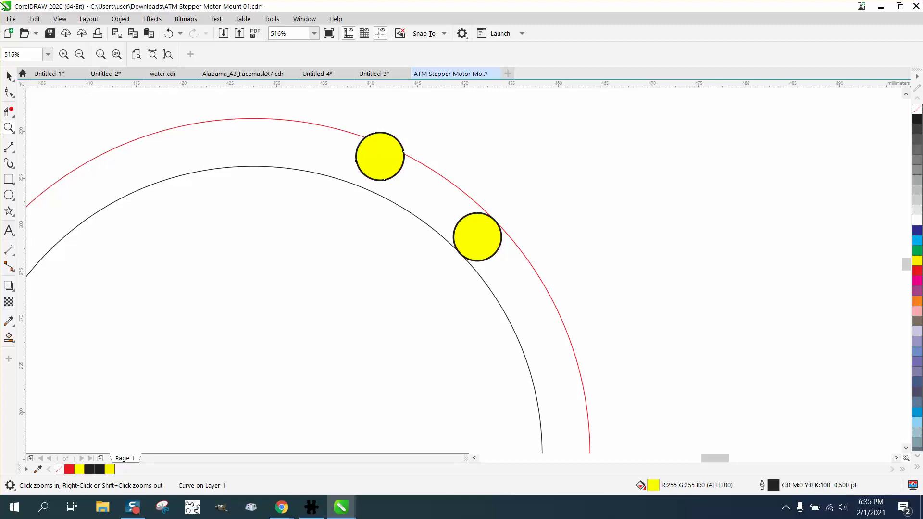
pyautogui.click(9, 75)
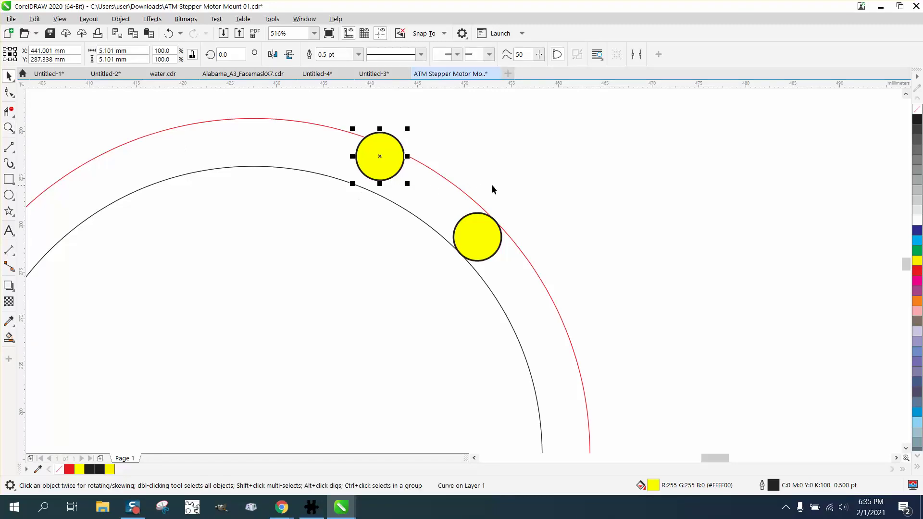
pyautogui.click(513, 243)
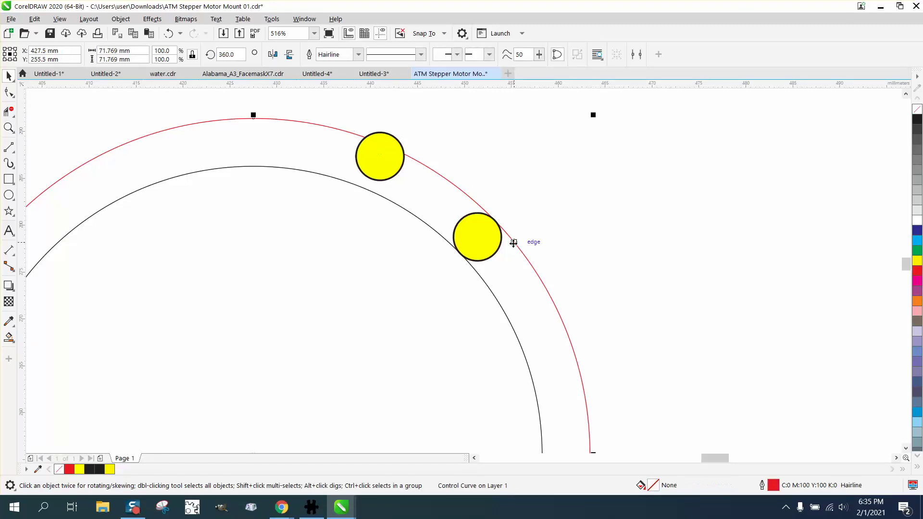
pyautogui.click(514, 243)
# Move the rotation centre to the ring's node at the lower yellow circle.
pyautogui.scroll(-2, 424, 275)
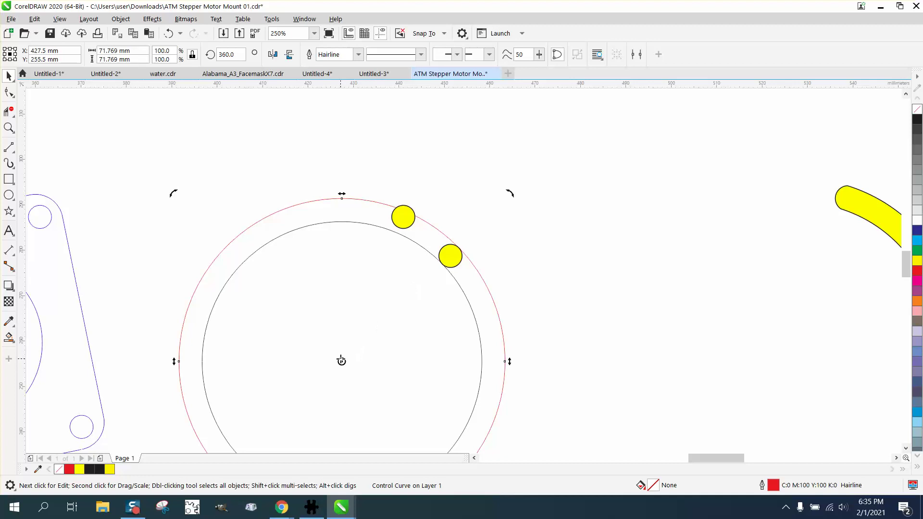
pyautogui.moveTo(342, 362); pyautogui.dragTo(459, 247)
pyautogui.click(9, 128)
pyautogui.moveTo(309, 186); pyautogui.dragTo(631, 351)
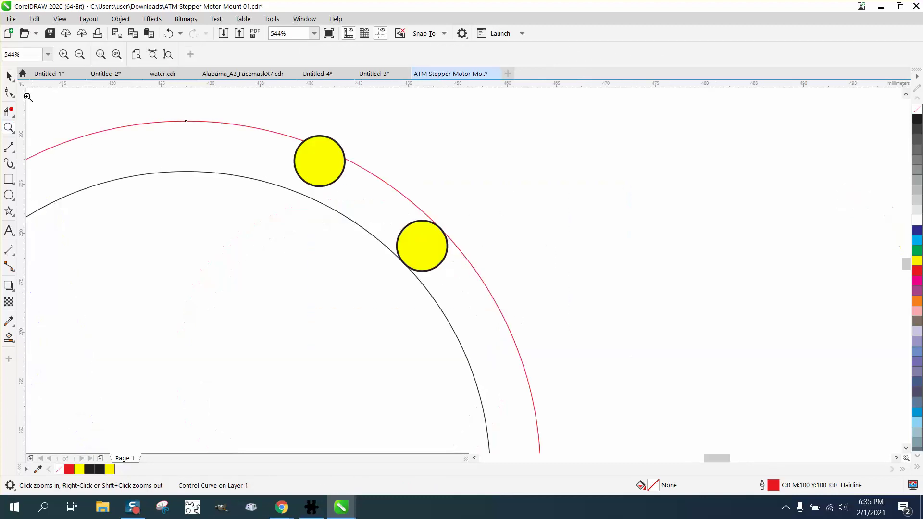
pyautogui.press('space')
pyautogui.click(134, 121)
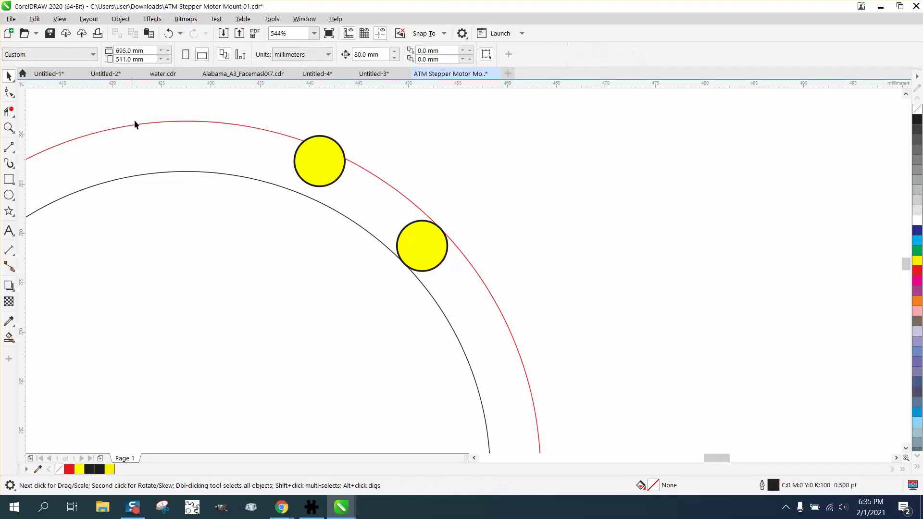
# Rotate the contoured ring slightly about that node.
pyautogui.click(176, 171)
pyautogui.scroll(-2, 259, 210)
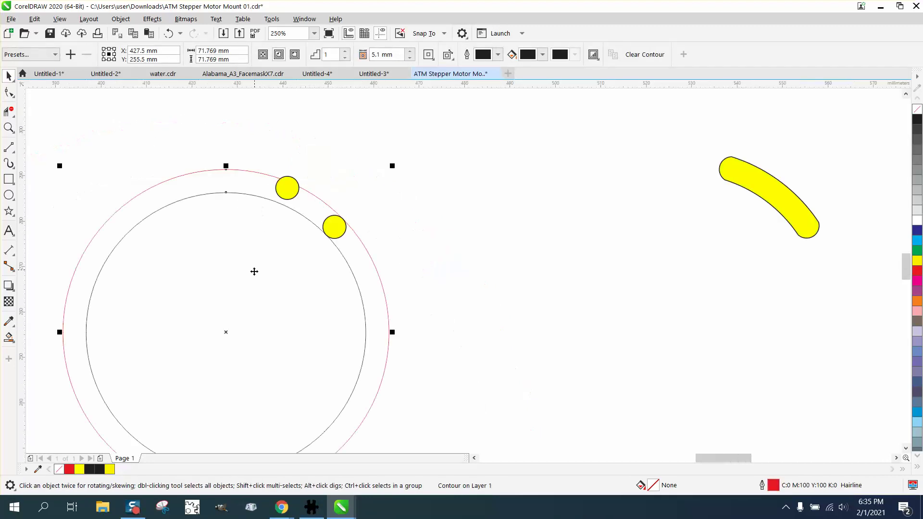
pyautogui.click(259, 201)
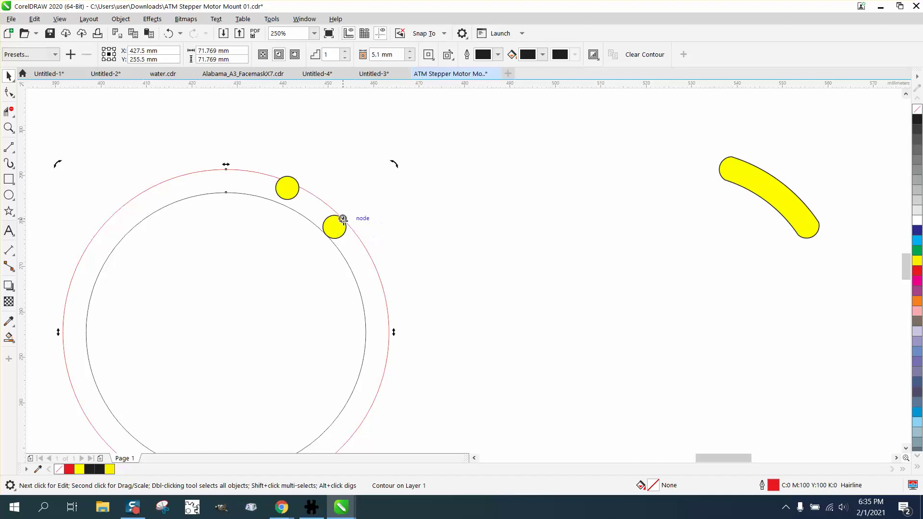
pyautogui.moveTo(392, 161); pyautogui.dragTo(402, 166)
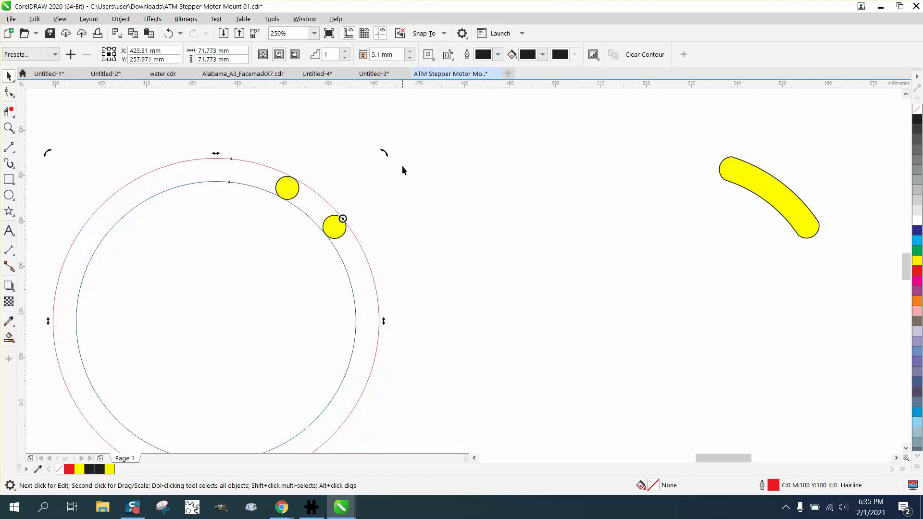
# Zoom closer and select both yellow circles.
pyautogui.click(10, 128)
pyautogui.moveTo(265, 165); pyautogui.dragTo(394, 275)
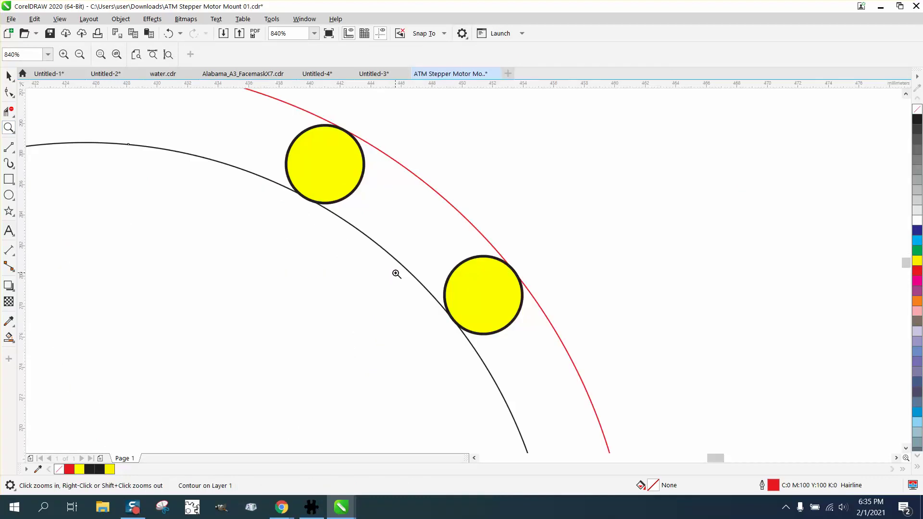
pyautogui.click(8, 73)
pyautogui.scroll(-3, 471, 137)
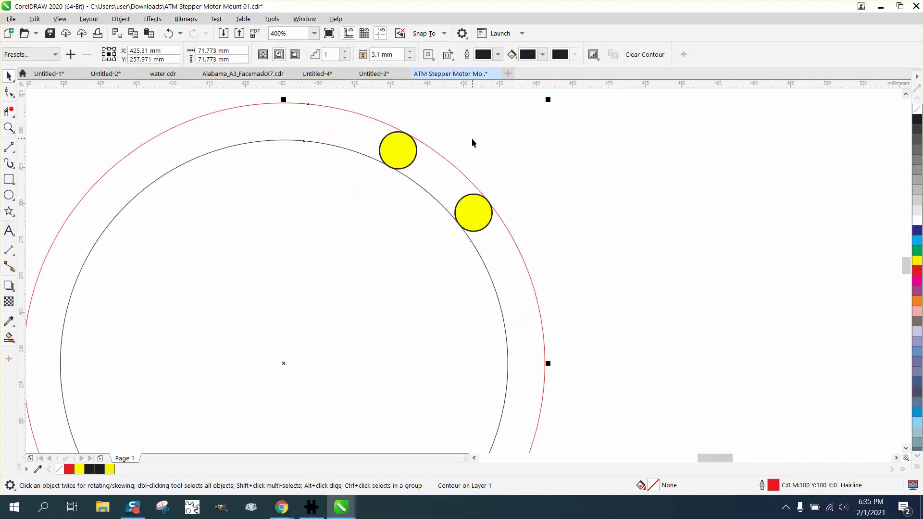
pyautogui.moveTo(570, 182); pyautogui.dragTo(338, 264)
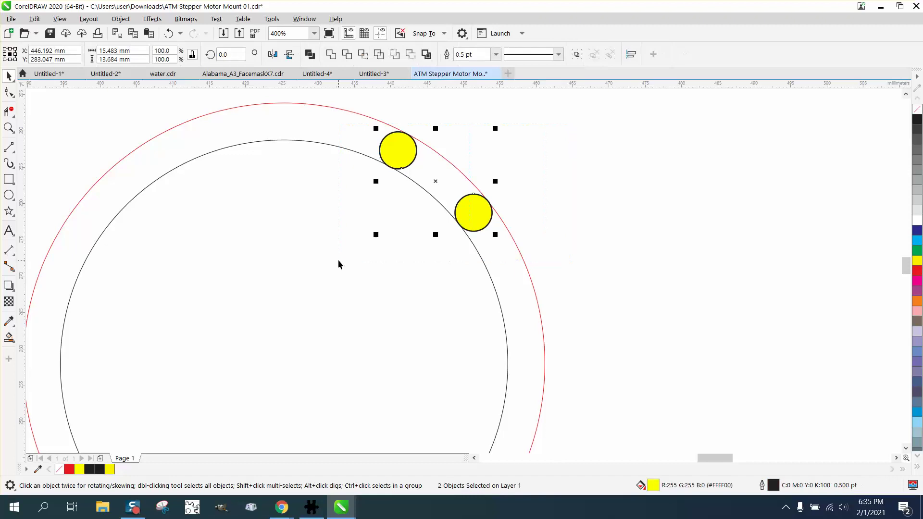
# Give both small circles a red hairline outline and remove their yellow fill.
pyautogui.doubleClick(774, 487)
pyautogui.click(389, 212)
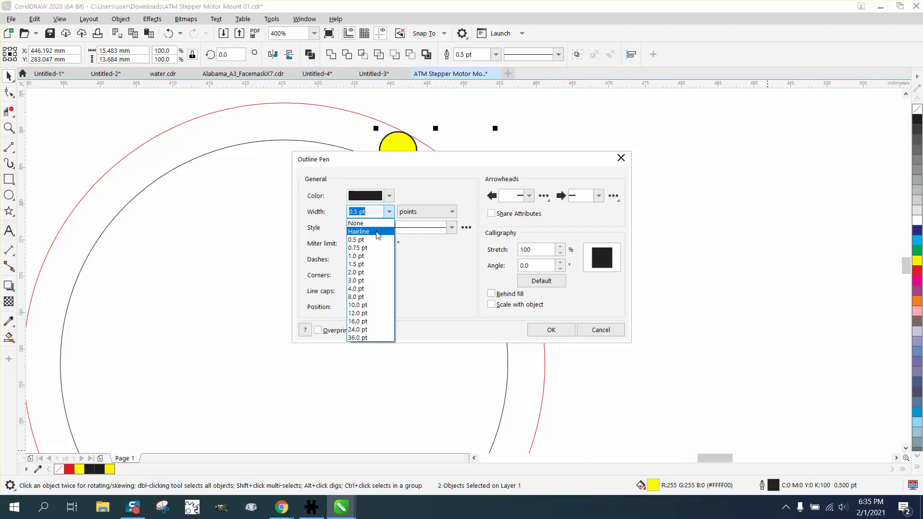
pyautogui.click(371, 222)
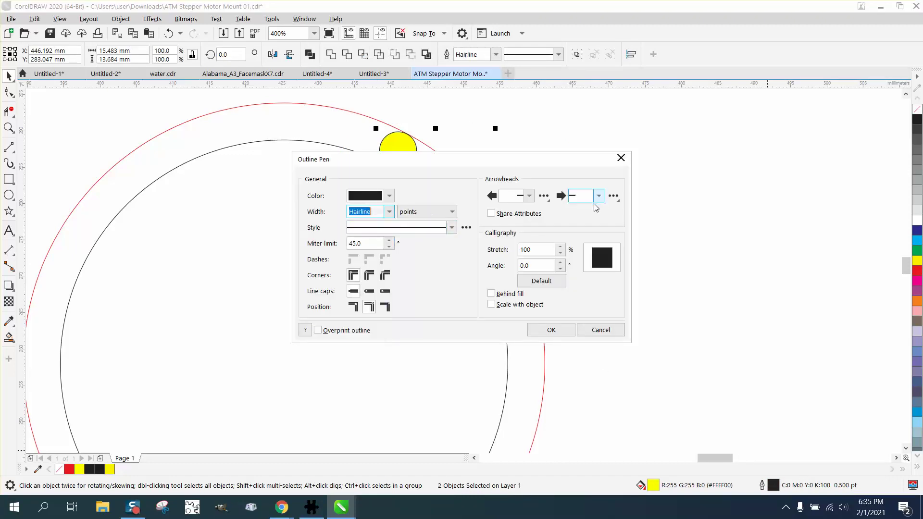
pyautogui.click(389, 196)
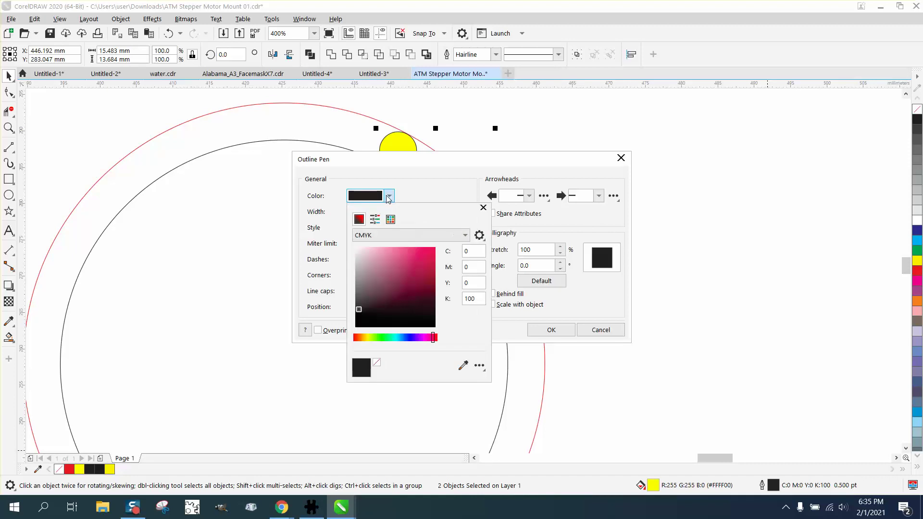
pyautogui.click(391, 221)
pyautogui.click(460, 268)
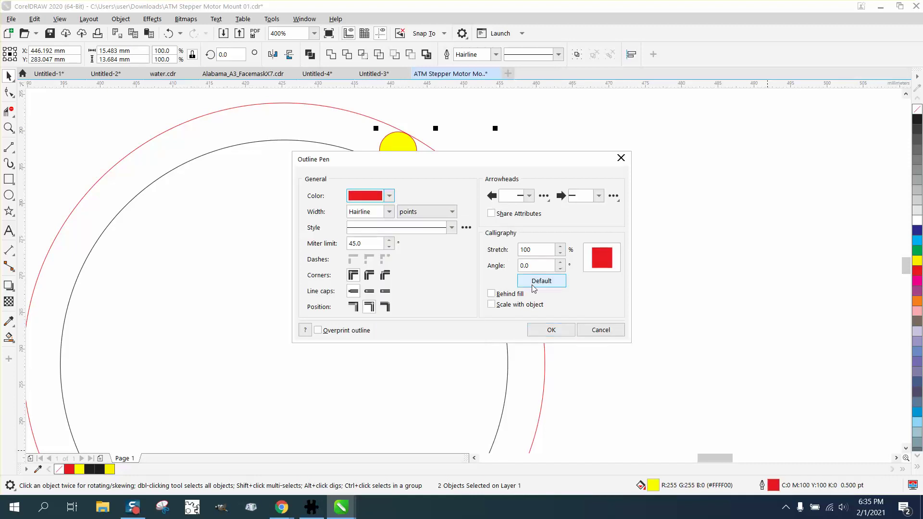
pyautogui.click(551, 330)
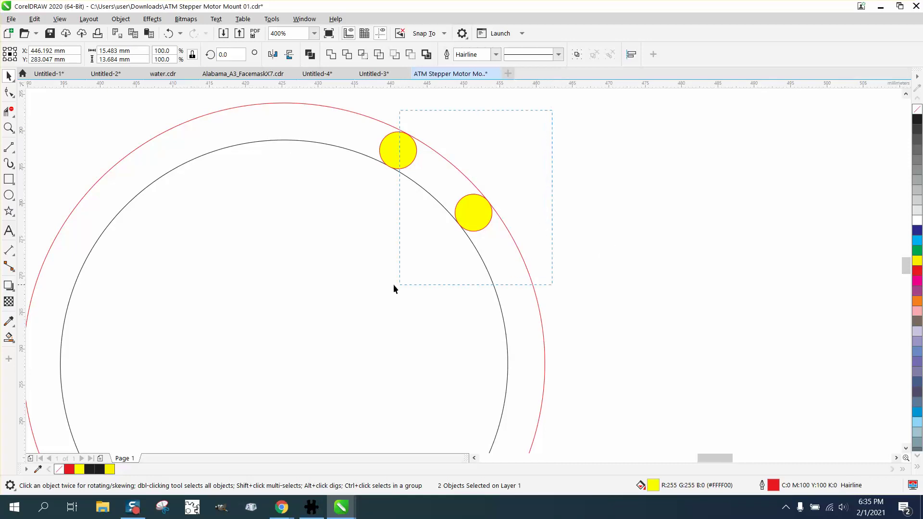
pyautogui.moveTo(393, 285); pyautogui.dragTo(354, 287)
pyautogui.click(918, 109)
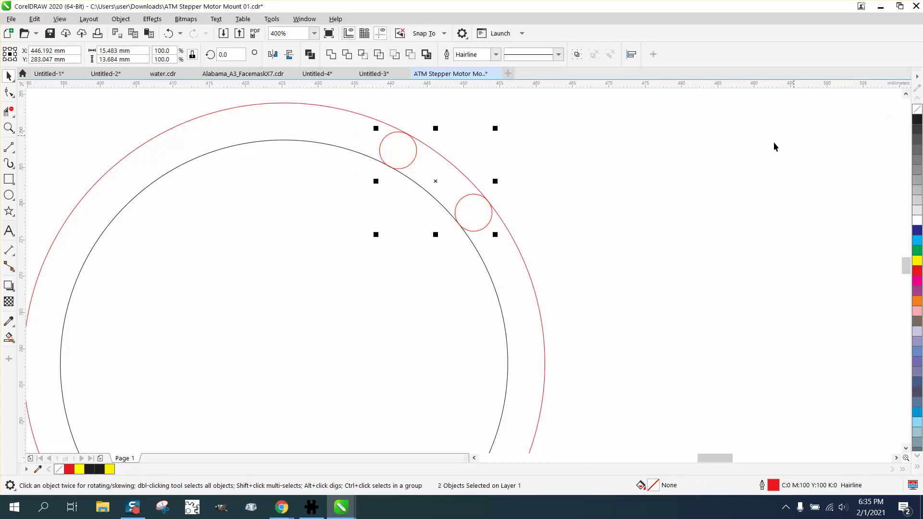
# Zoom in on the two small circles.
pyautogui.click(9, 128)
pyautogui.moveTo(374, 131); pyautogui.dragTo(592, 315)
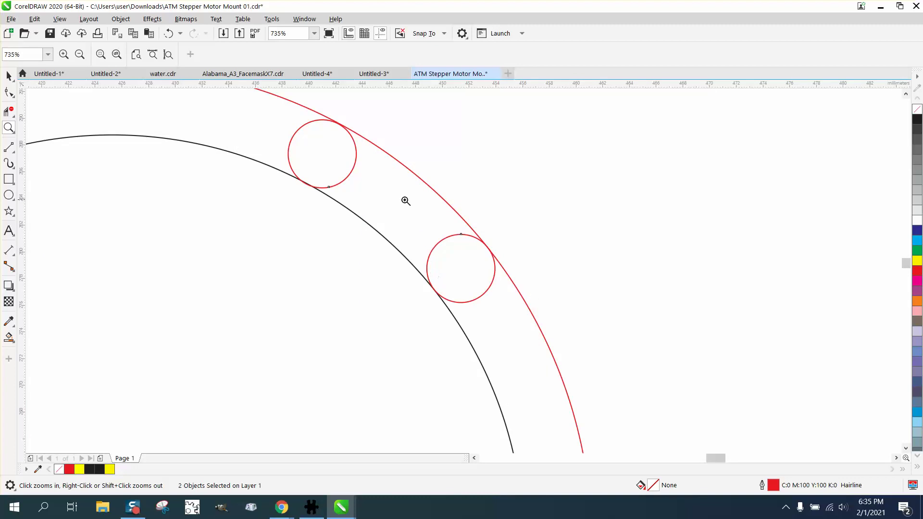
pyautogui.scroll(2, 567, 348)
pyautogui.scroll(-4, 539, 332)
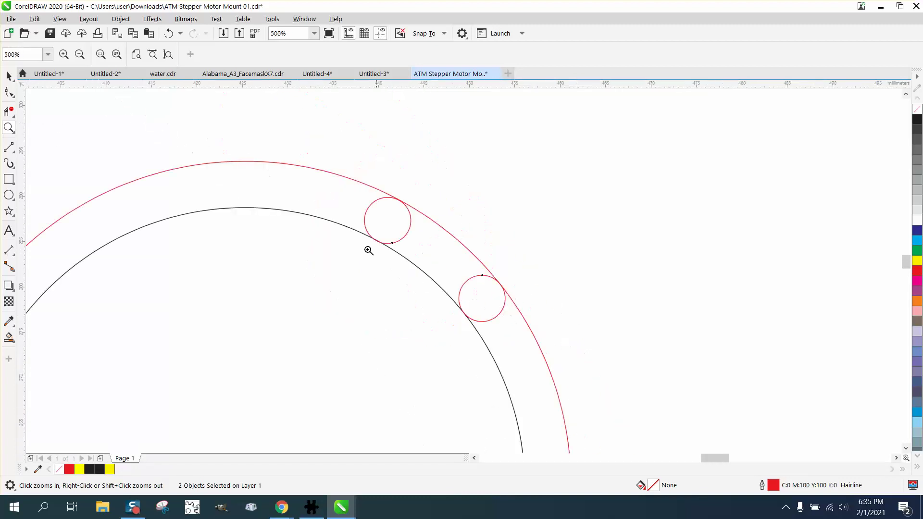
pyautogui.click(14, 81)
pyautogui.click(7, 76)
pyautogui.click(394, 208)
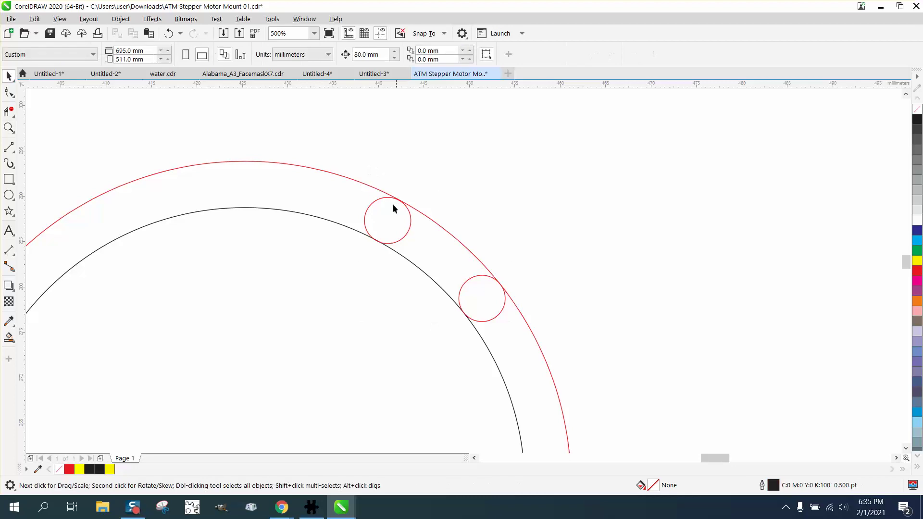
# Set the upper and lower-right circles' widths to 5.2 mm in the property bar.
pyautogui.click(384, 199)
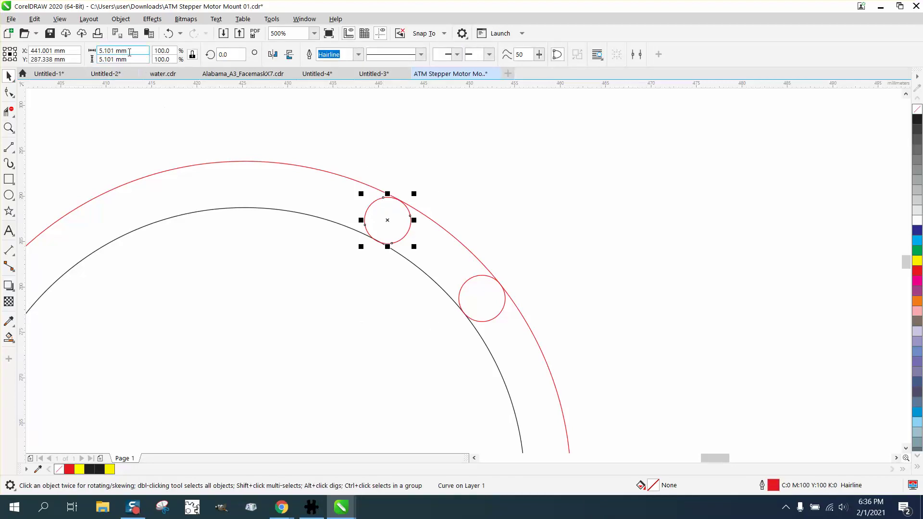
pyautogui.moveTo(130, 52); pyautogui.dragTo(100, 51)
pyautogui.write('5.2')
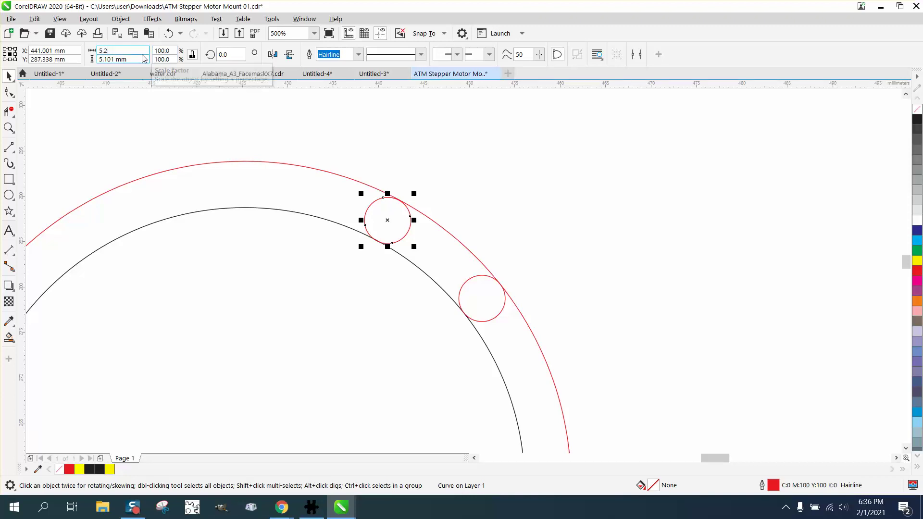
pyautogui.press('Return')
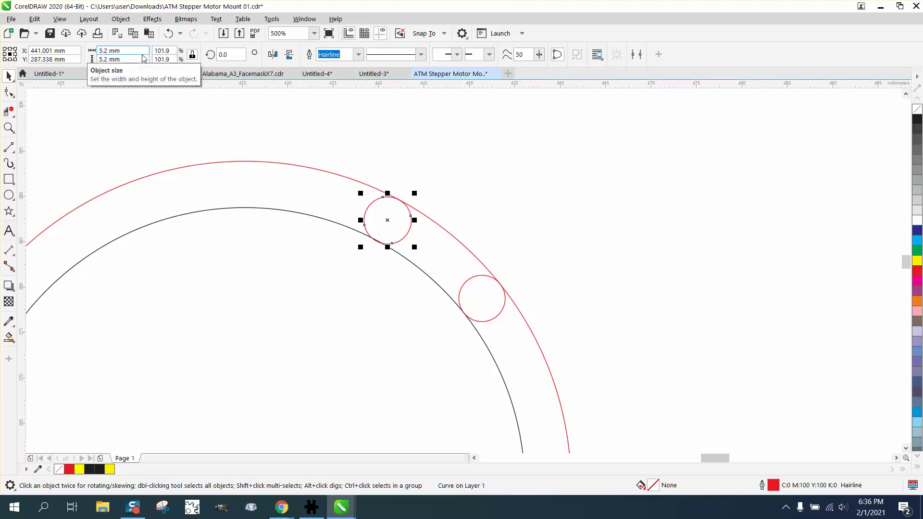
pyautogui.click(472, 275)
pyautogui.click(115, 51)
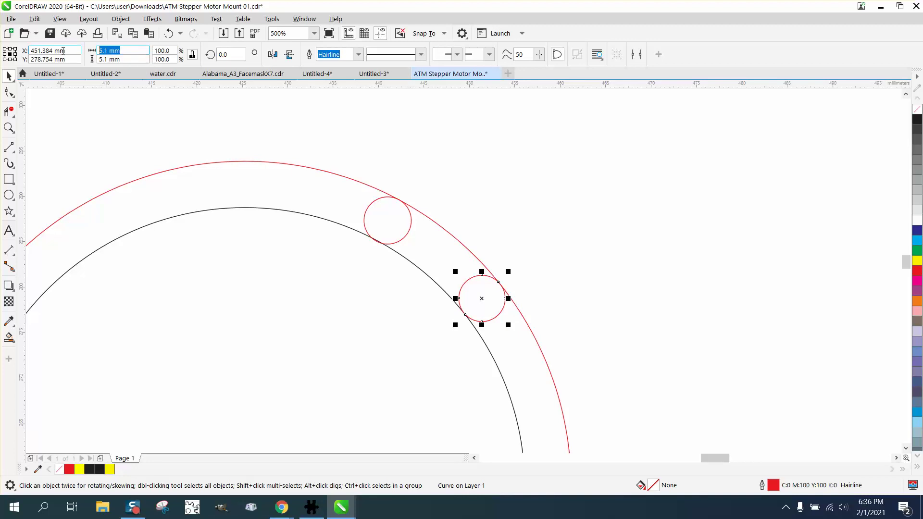
pyautogui.write('5.2')
pyautogui.press('Return')
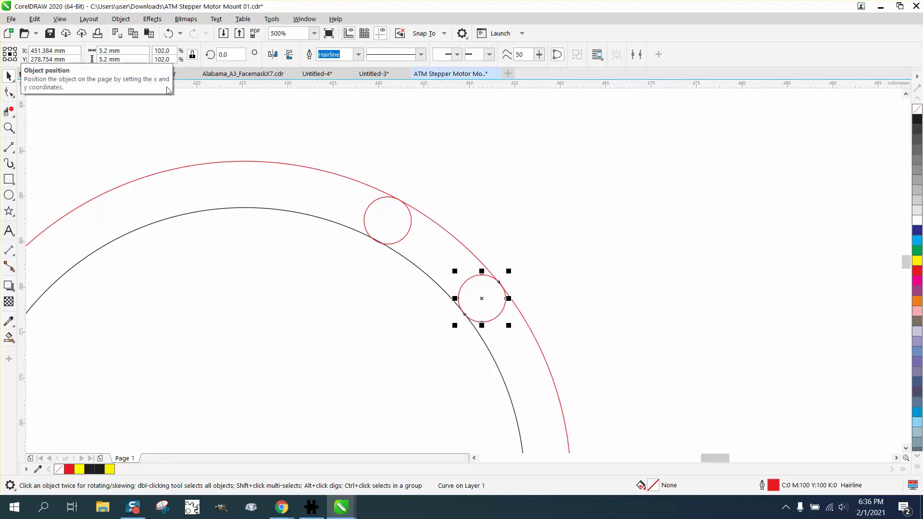
# Delete the inner circle segments with Virtual Segment Delete and Smart Fill the slot yellow.
pyautogui.click(9, 111)
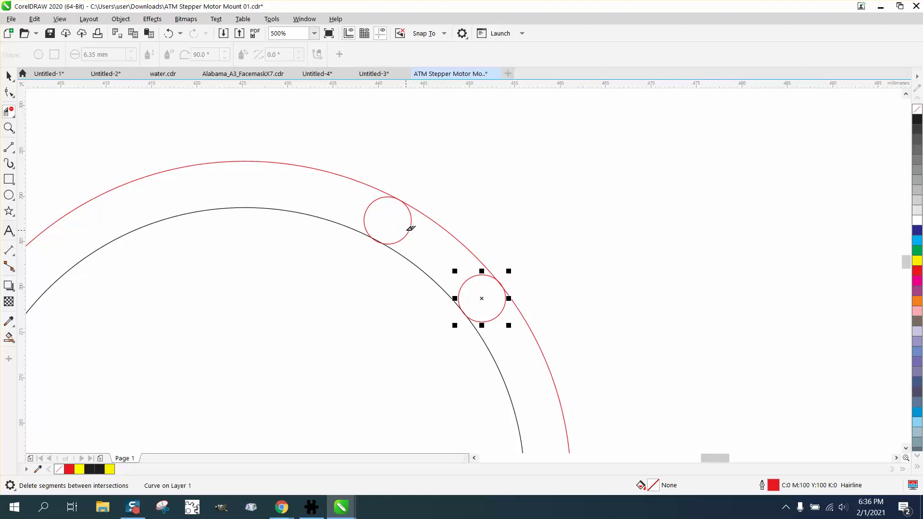
pyautogui.click(482, 295)
pyautogui.scroll(-2, 378, 249)
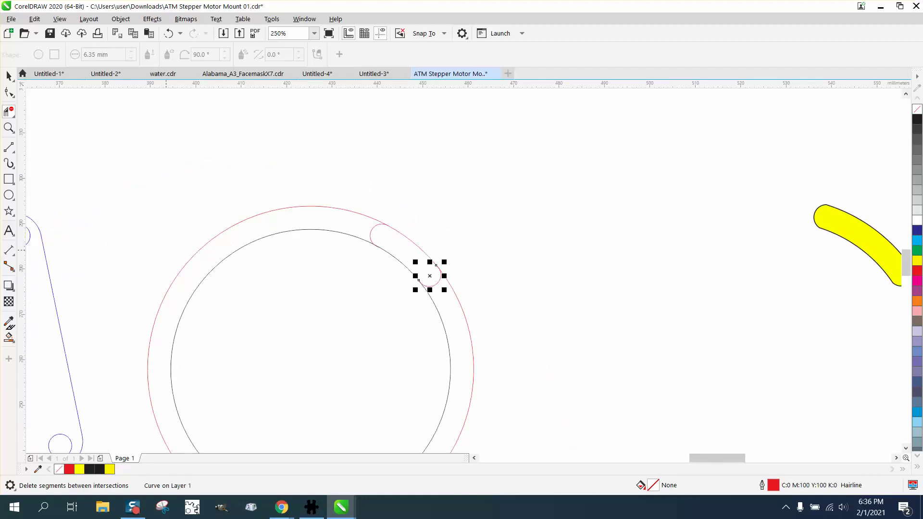
pyautogui.click(409, 249)
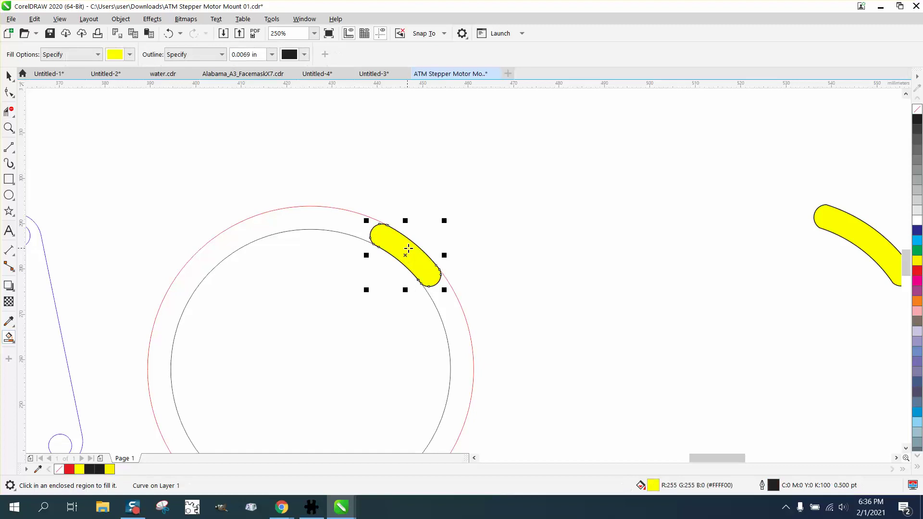
pyautogui.scroll(-2, 467, 257)
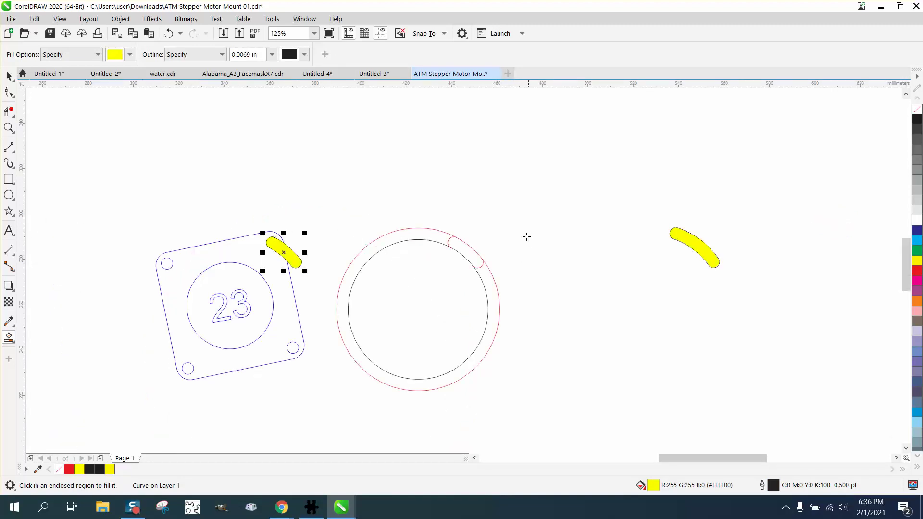
# Zoom onto the plate and ring, then move the yellow slot To Back of Page.
pyautogui.click(9, 126)
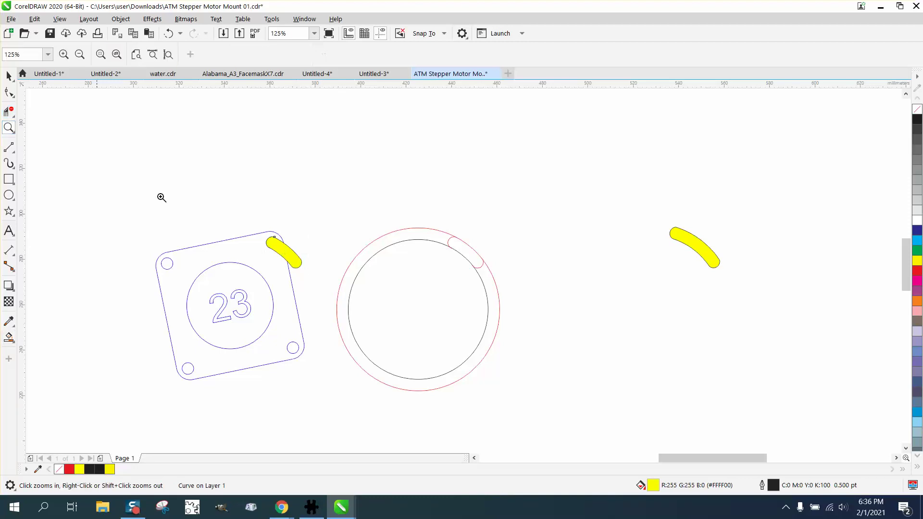
pyautogui.moveTo(136, 208); pyautogui.dragTo(588, 466)
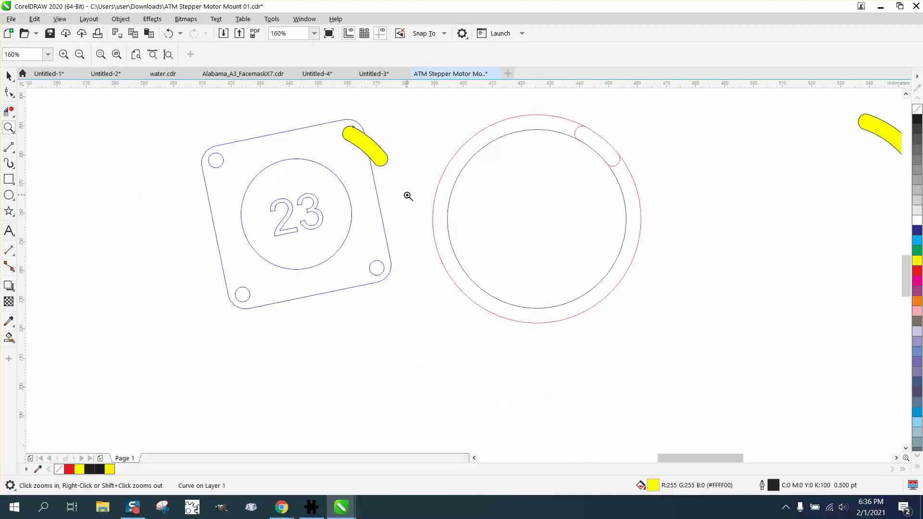
pyautogui.click(9, 76)
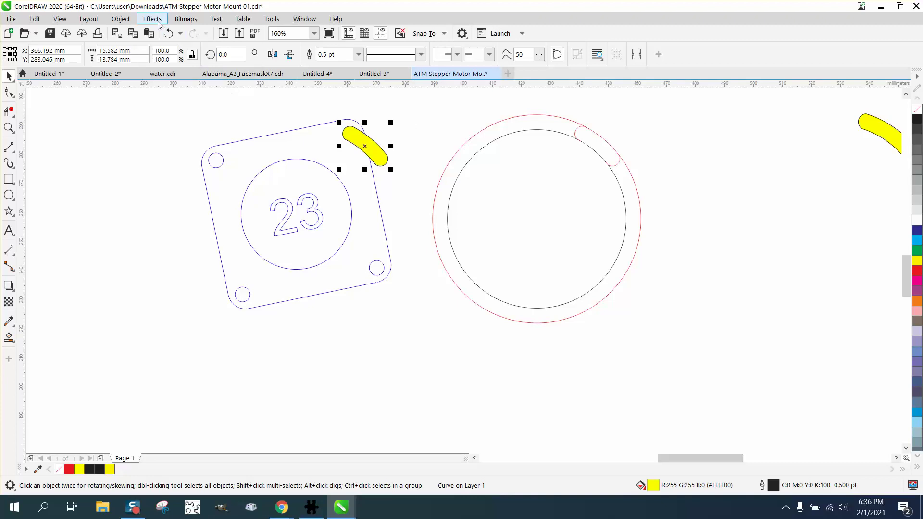
pyautogui.click(126, 21)
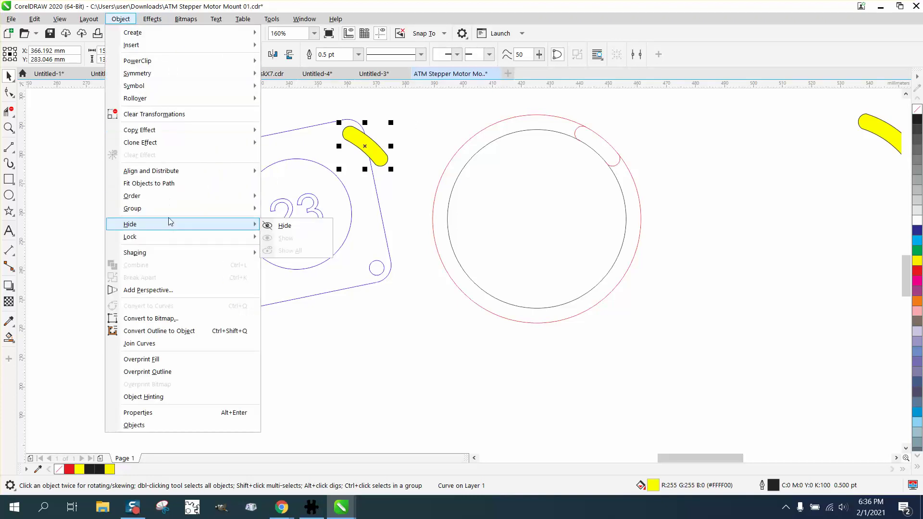
pyautogui.moveTo(163, 198)
pyautogui.click(309, 212)
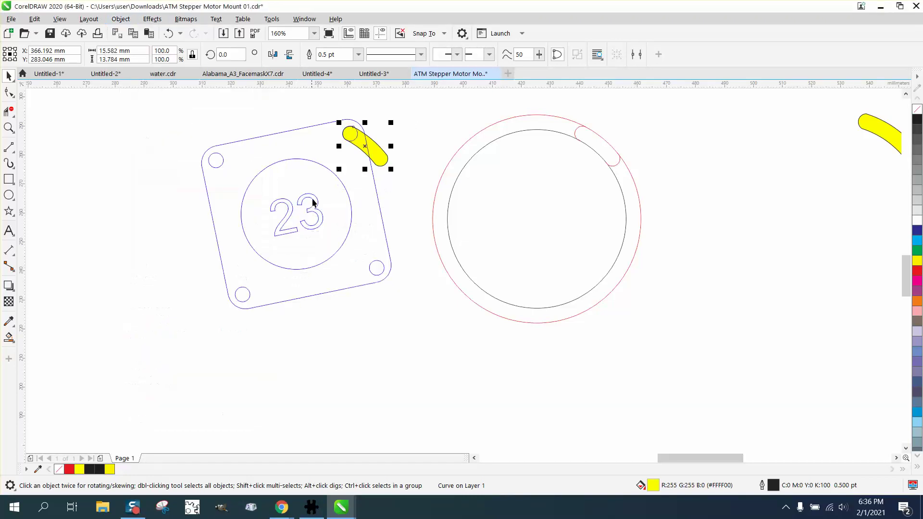
# Zoom closely on the yellow slot, then zoom back out around the plate to check it.
pyautogui.click(8, 127)
pyautogui.moveTo(336, 120); pyautogui.dragTo(403, 163)
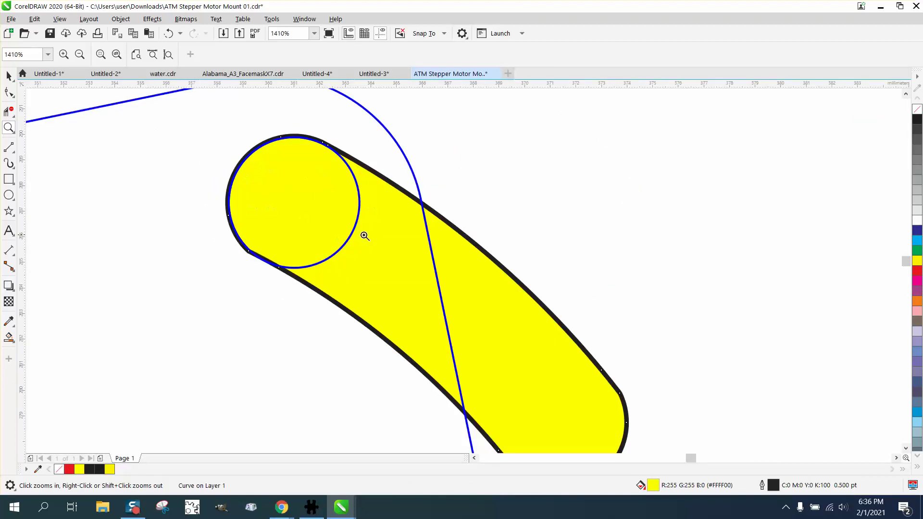
pyautogui.rightClick(258, 182)
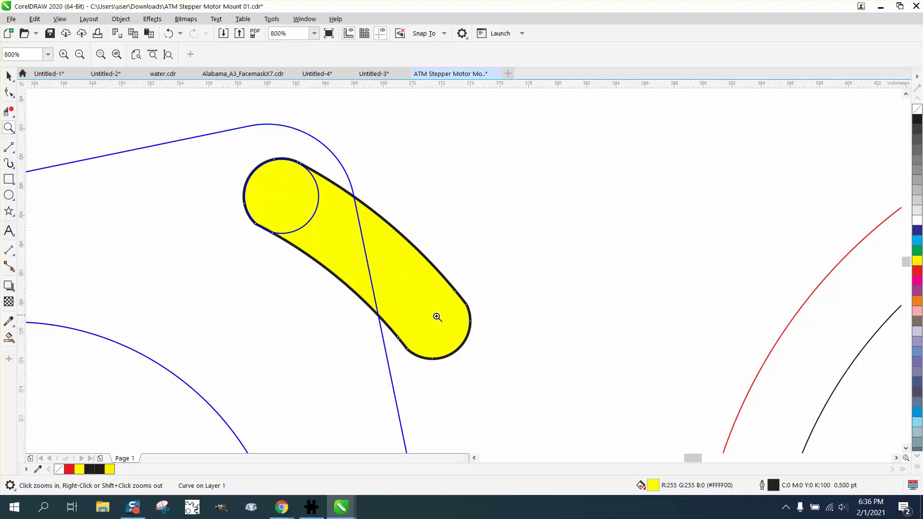
pyautogui.rightClick(402, 269)
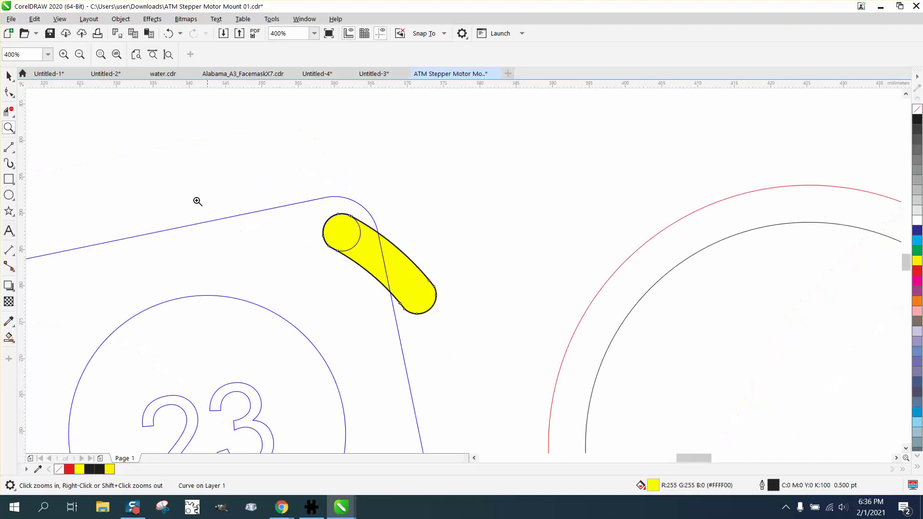
# Rotate the motor plate group back to about 0° so it stands level, then zoom out.
pyautogui.click(9, 76)
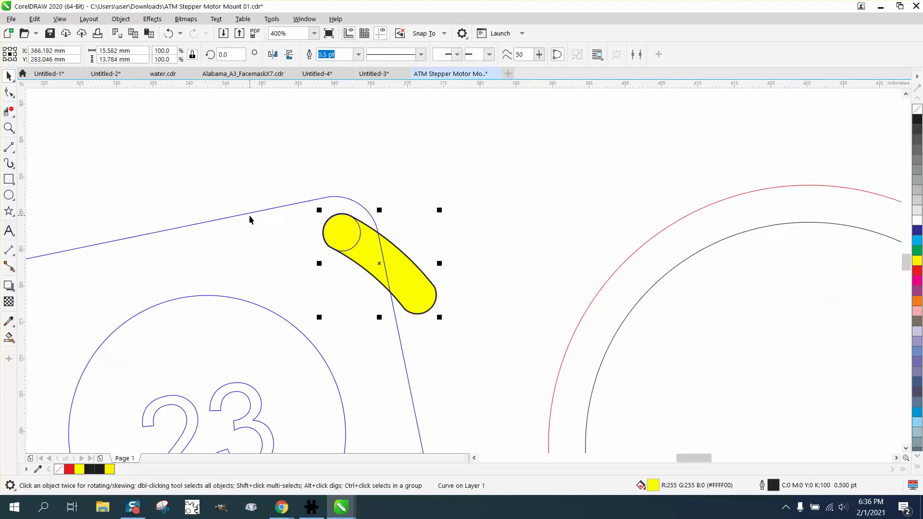
pyautogui.click(249, 215)
pyautogui.click(250, 215)
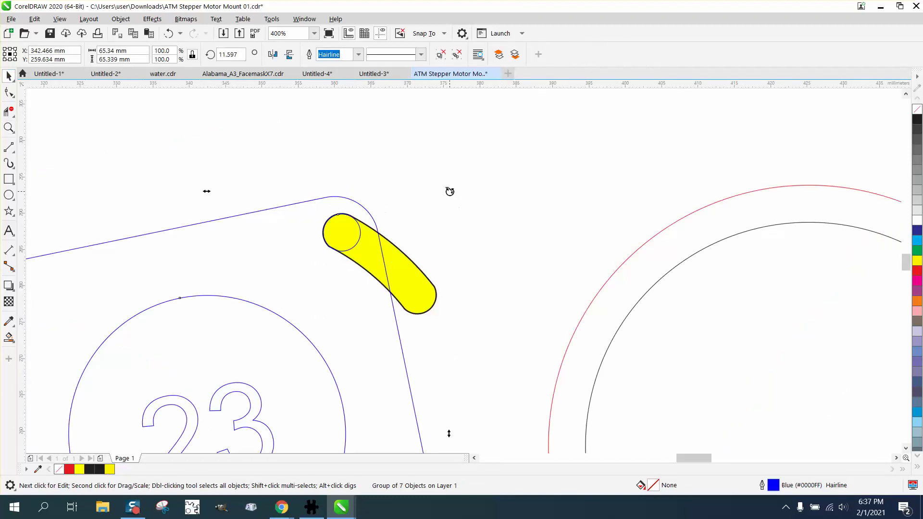
pyautogui.moveTo(450, 191); pyautogui.dragTo(567, 243)
pyautogui.press('F3')
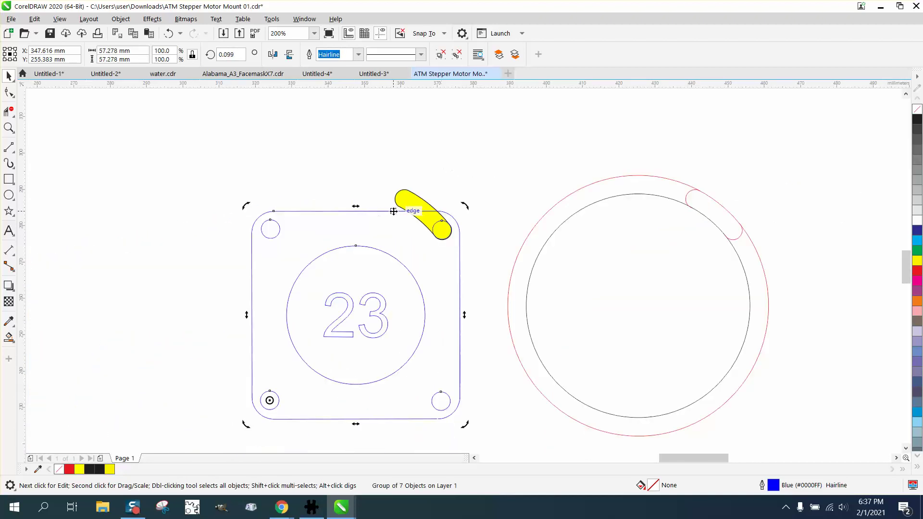
# Select the yellow slot curve and zoom in on the plate and slot.
pyautogui.click(429, 168)
pyautogui.click(428, 198)
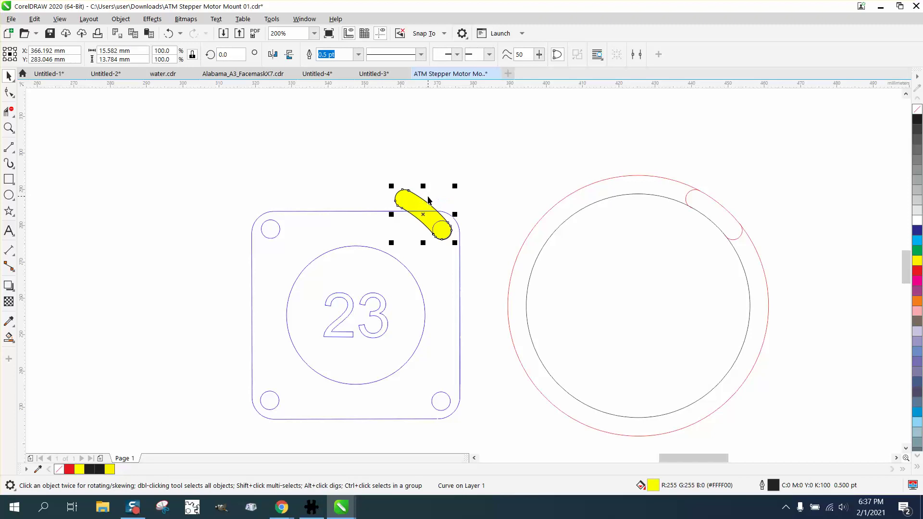
pyautogui.click(9, 127)
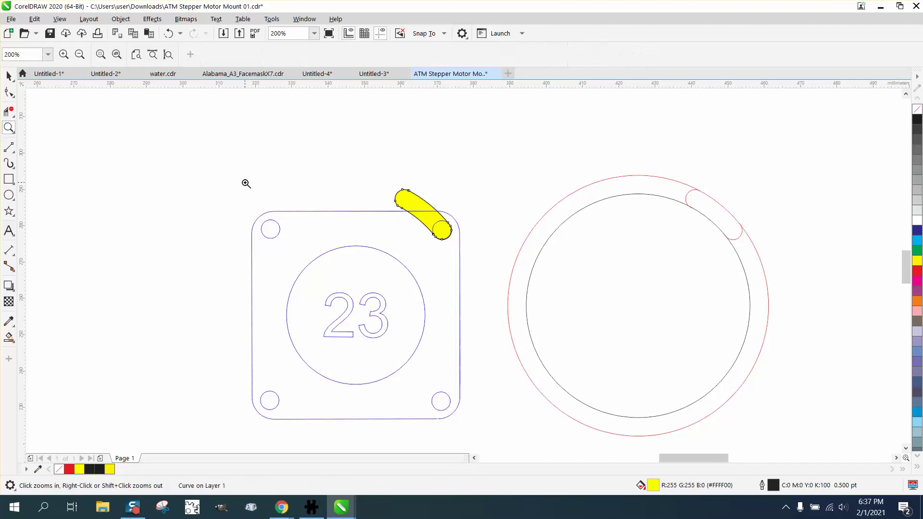
pyautogui.moveTo(216, 170); pyautogui.dragTo(603, 434)
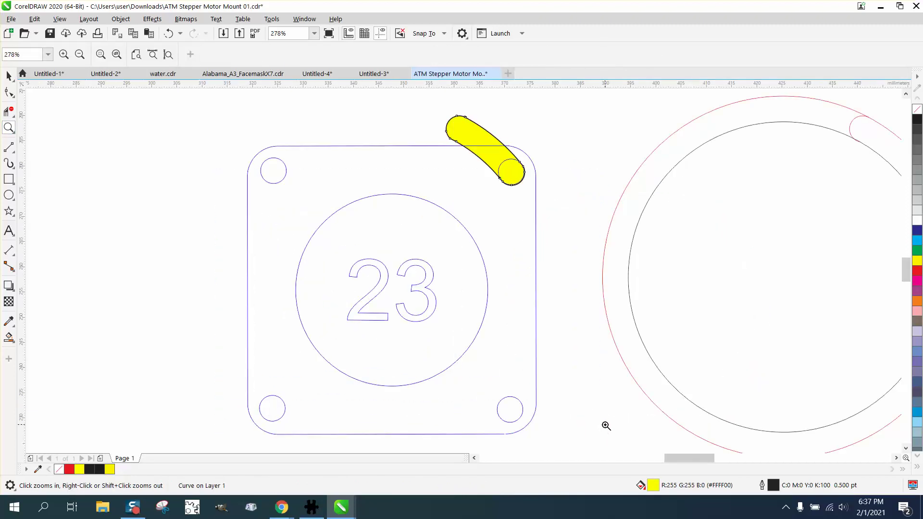